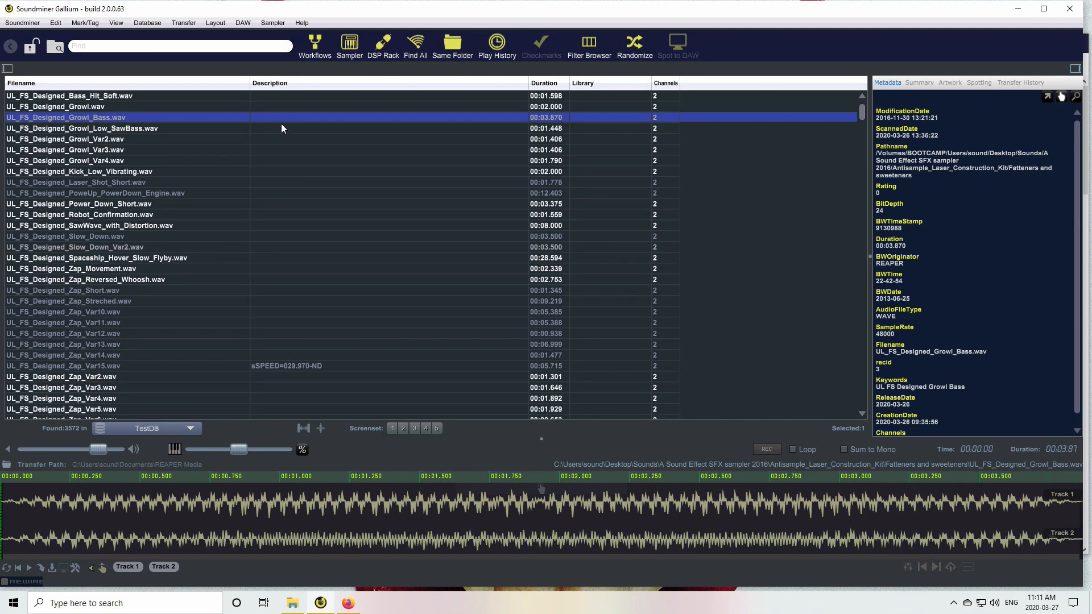
Enter "Growl beats" as the description of UL_FS_Designed_Growl_Bass.wav
type("Growl beats")
key("Return")
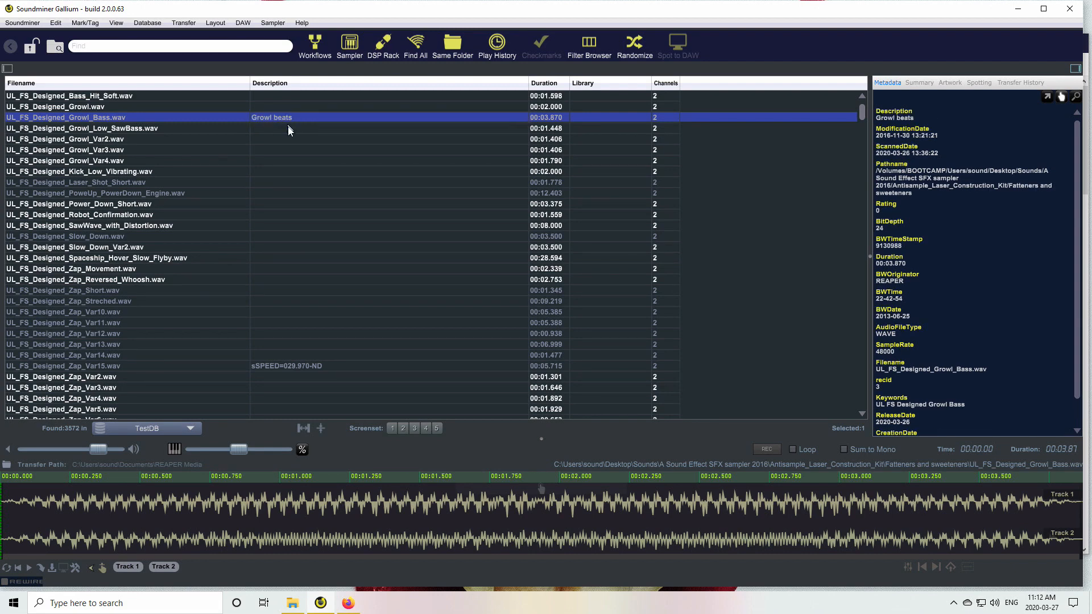
left_click(270, 150)
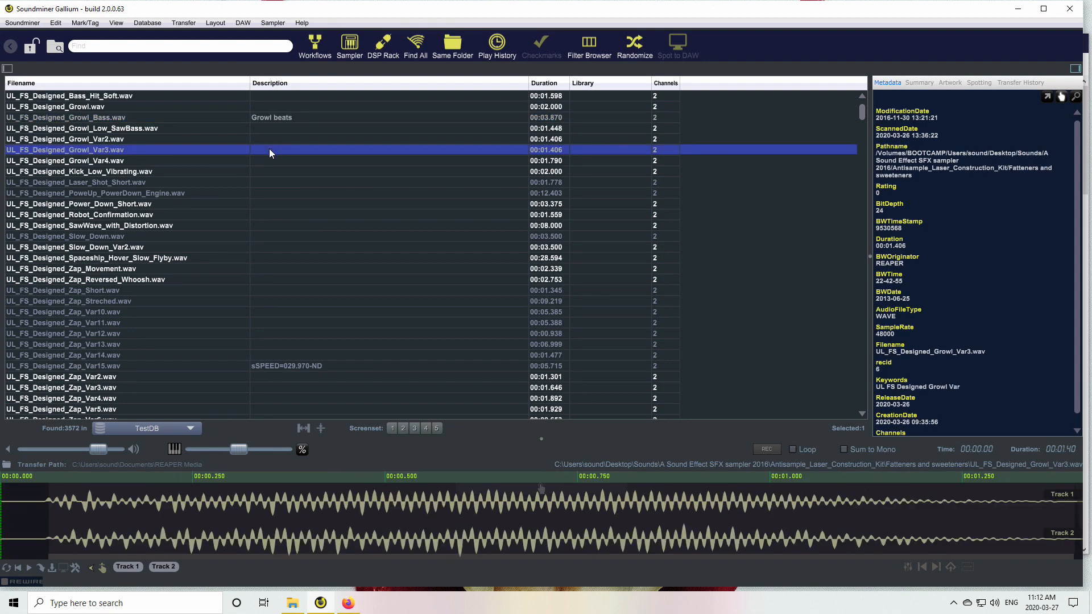
Enter "Library" in the Library field of UL_FS_Designed_Growl_Var2.wav
left_click(577, 142)
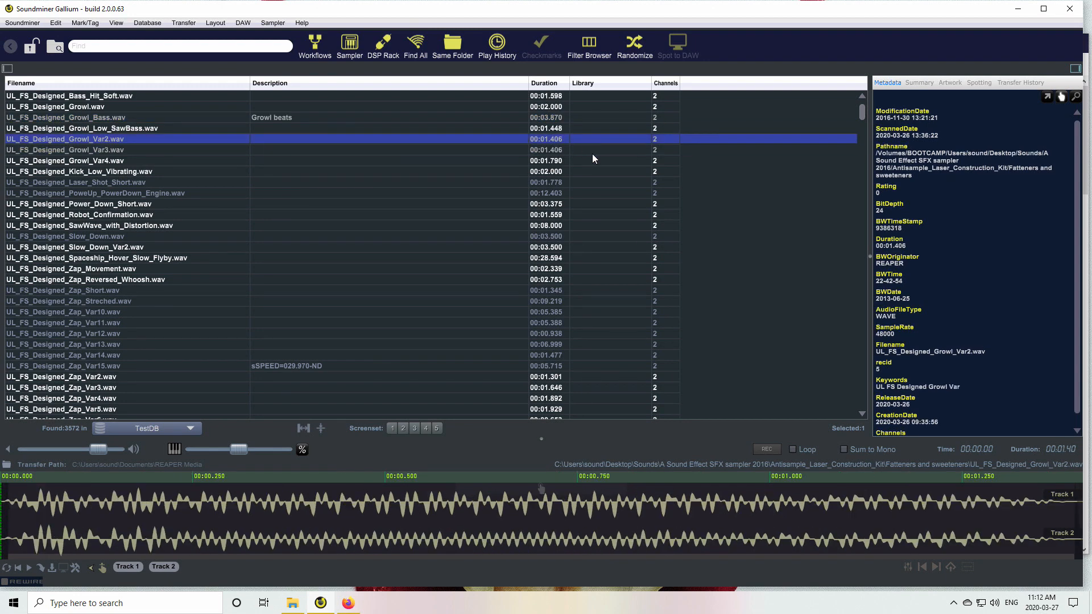
left_click(585, 142)
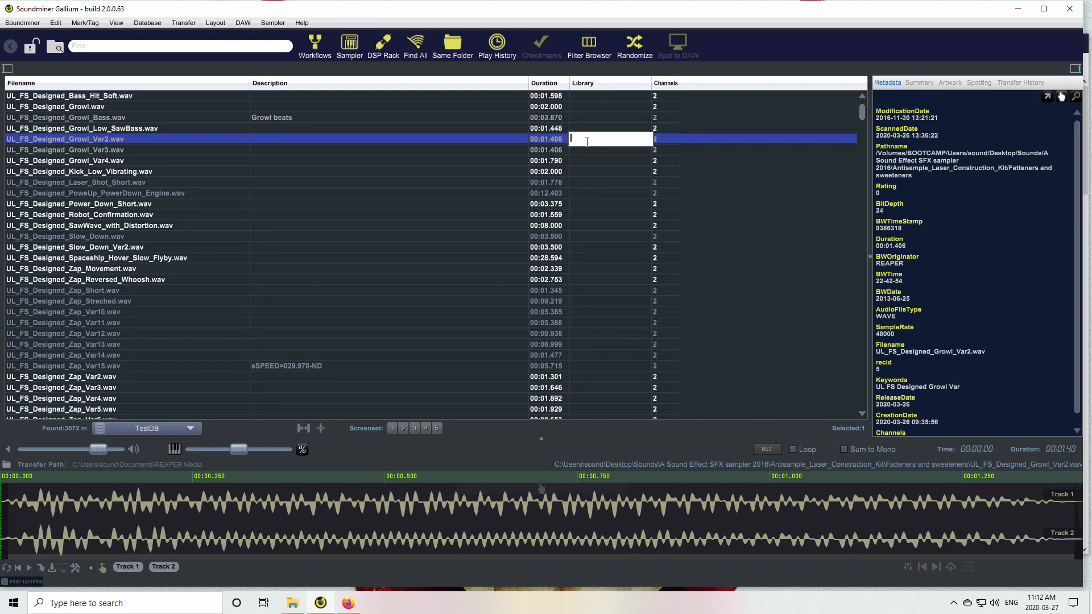
type("Library")
key("Return")
Give all records from UL_FS_Designed_Kick_Low_Vibrating.wav through UL_FS_Designed_Zap_Reversed_Whoosh.wav the description "This is the desc riptiomn"
left_click(329, 173)
left_click(327, 279, "shift")
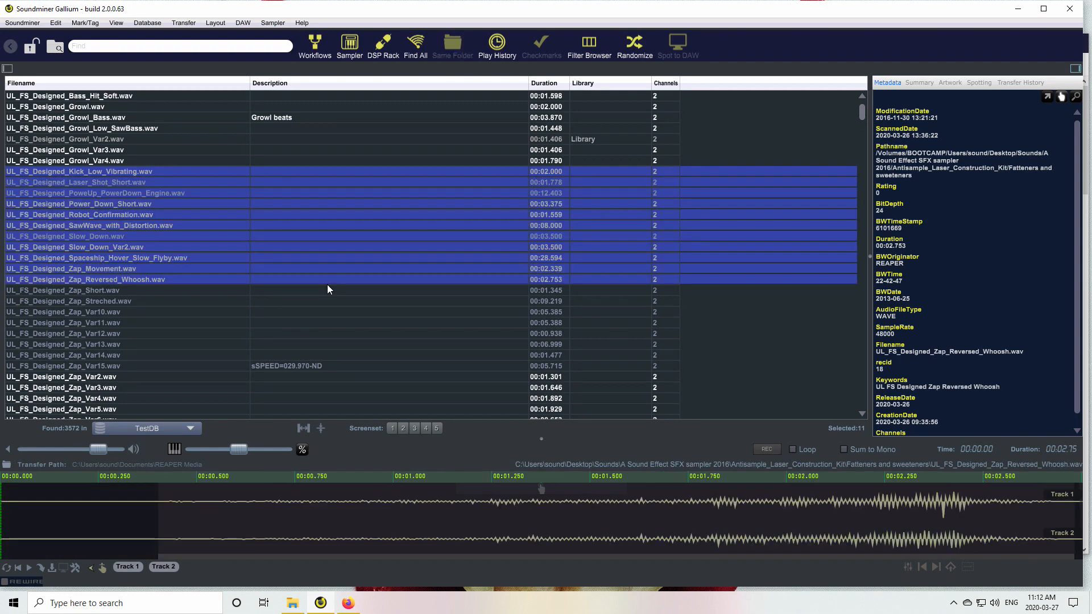
left_click(328, 282)
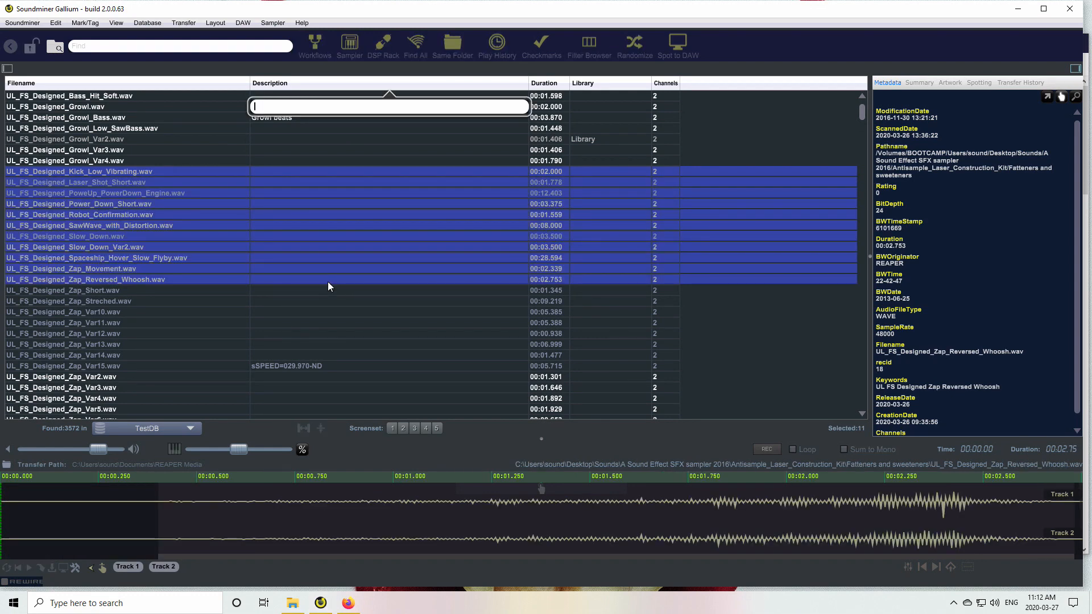
type("This is the desc riptiomn")
key("Return")
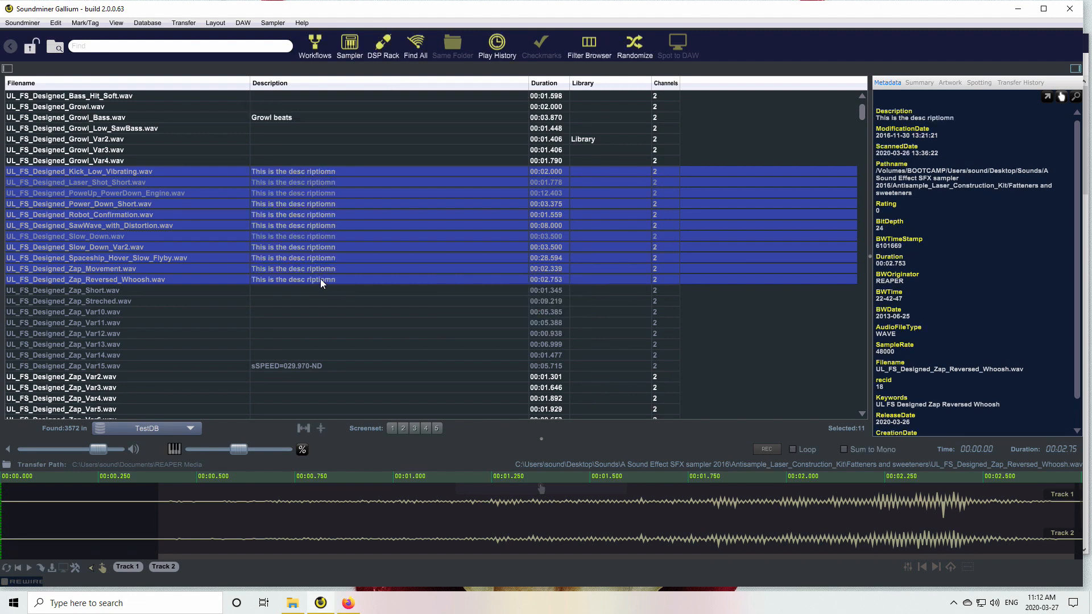
Show the Artwork column and assign the image it_chapter_two_pennywise_4k-1920x1080 to the selected records
right_click(49, 85)
left_click(86, 102)
right_click(322, 174)
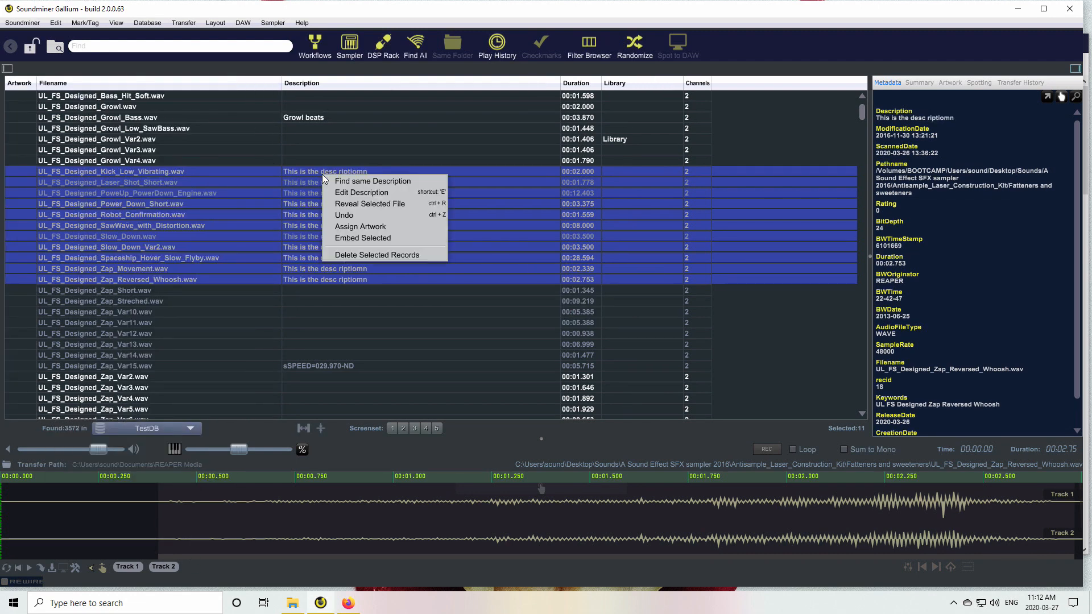
left_click(360, 228)
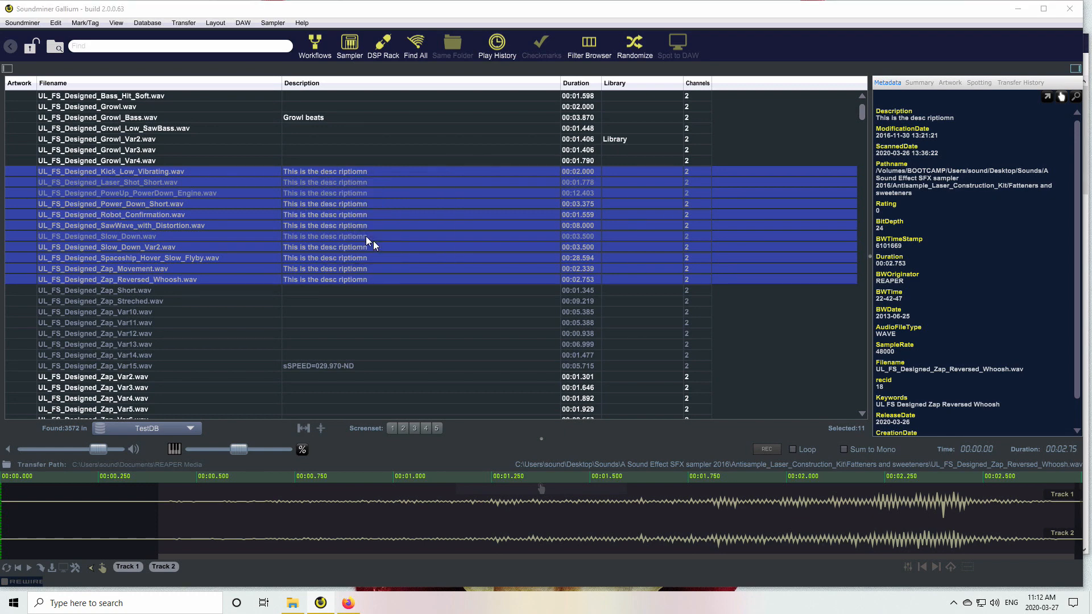
left_click(428, 279)
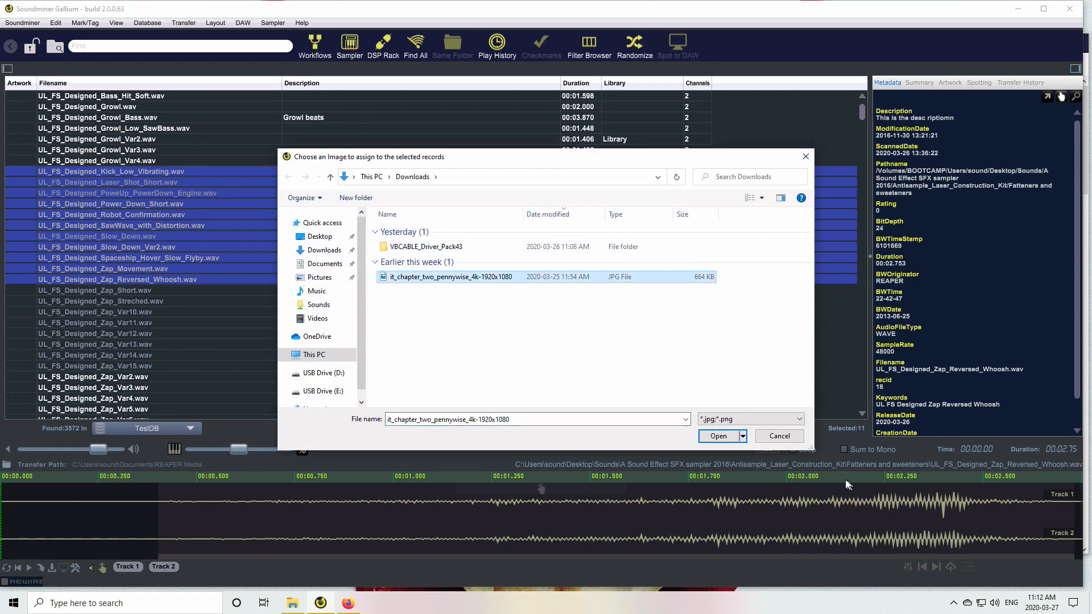
left_click(719, 436)
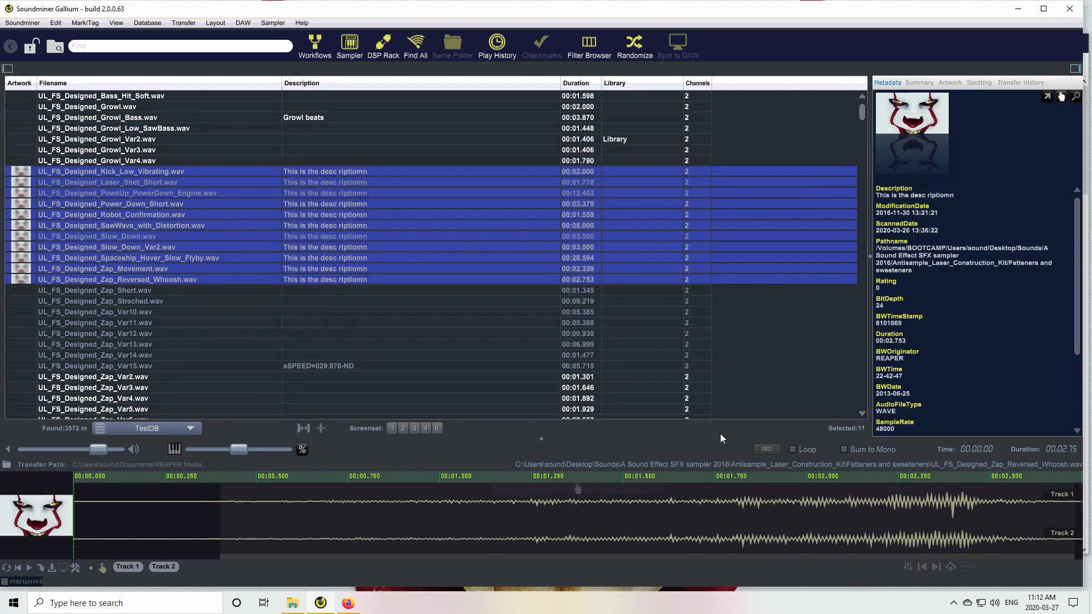
Enlarge the record rows and look over the artwork thumbnails in the list
left_click(320, 428)
scroll(63, 330, "down", 5)
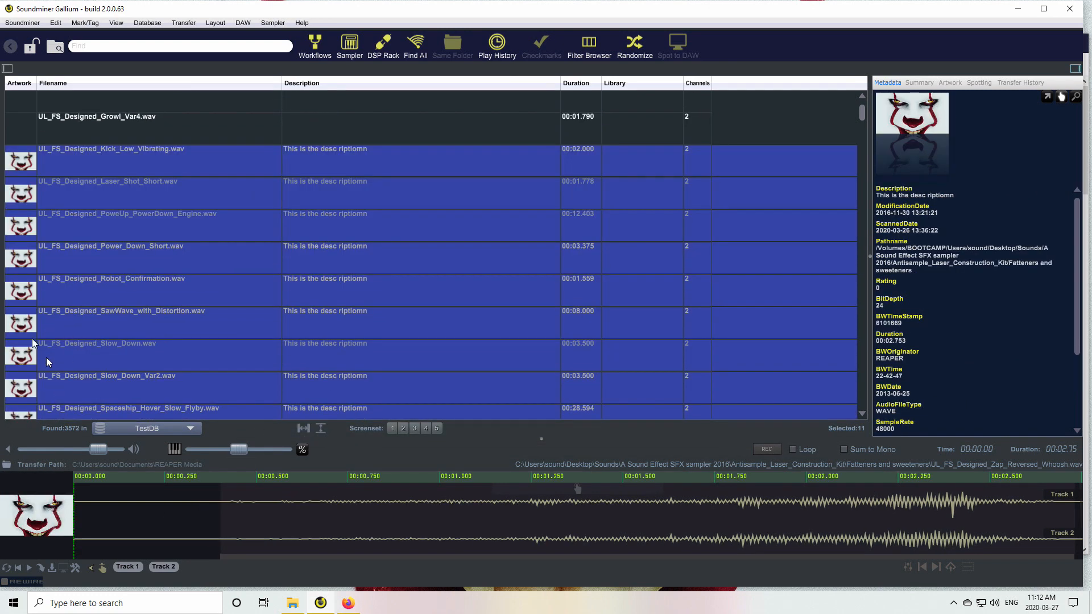
scroll(71, 252, "up", 3)
scroll(70, 251, "up", 3)
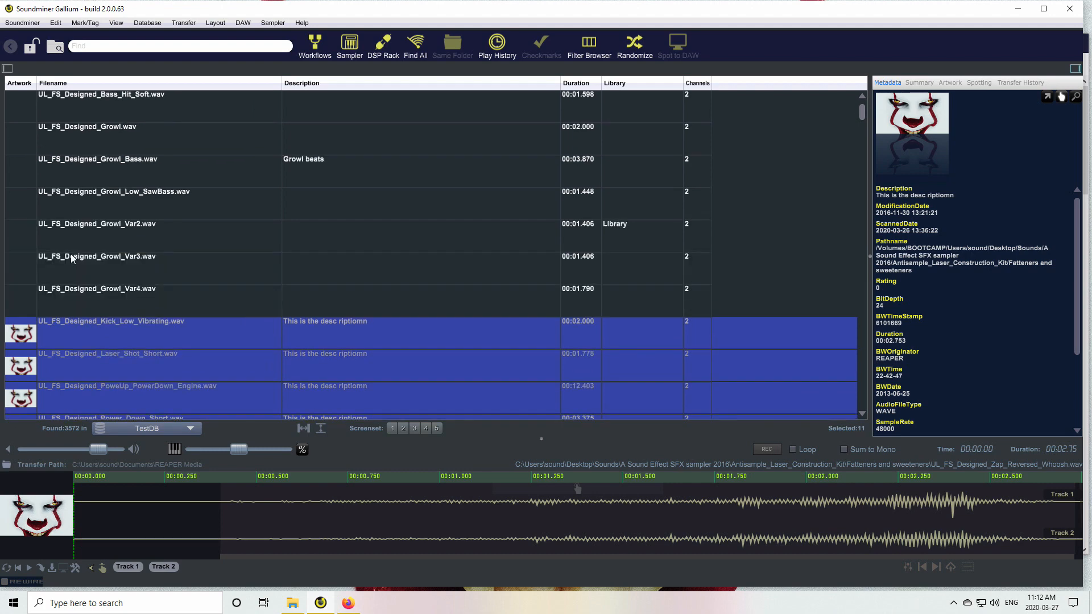
Assign it_chapter_two_pennywise_4k-1920x1080 from the File Explorer Downloads folder to the Growl, Growl_Bass and Growl_Low_SawBass records
left_click(203, 214)
left_click(165, 126, "shift")
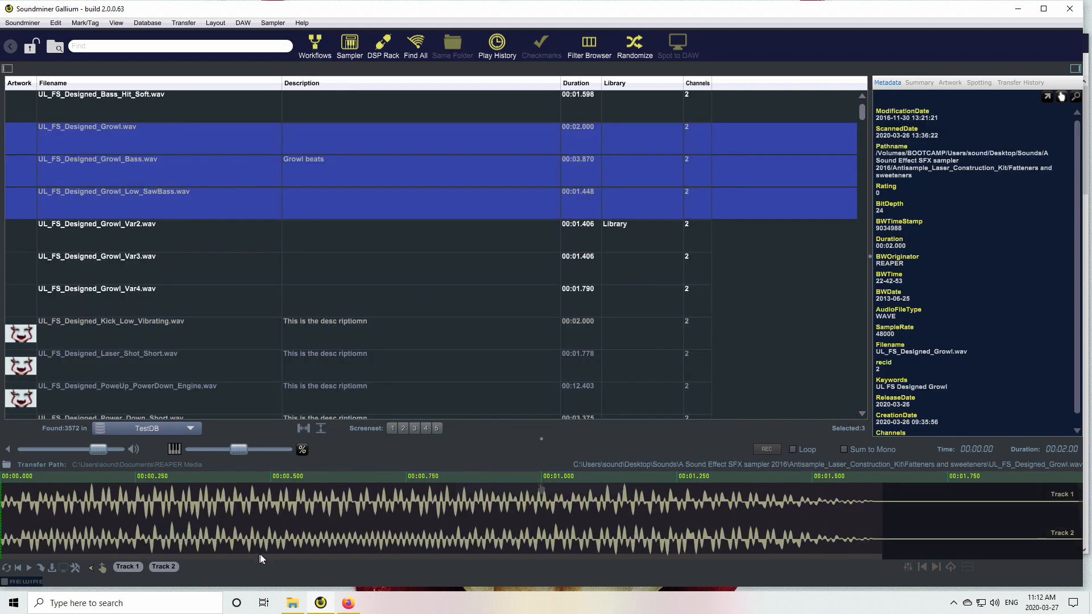
left_click(292, 603)
left_click_drag(413, 412, 87, 208)
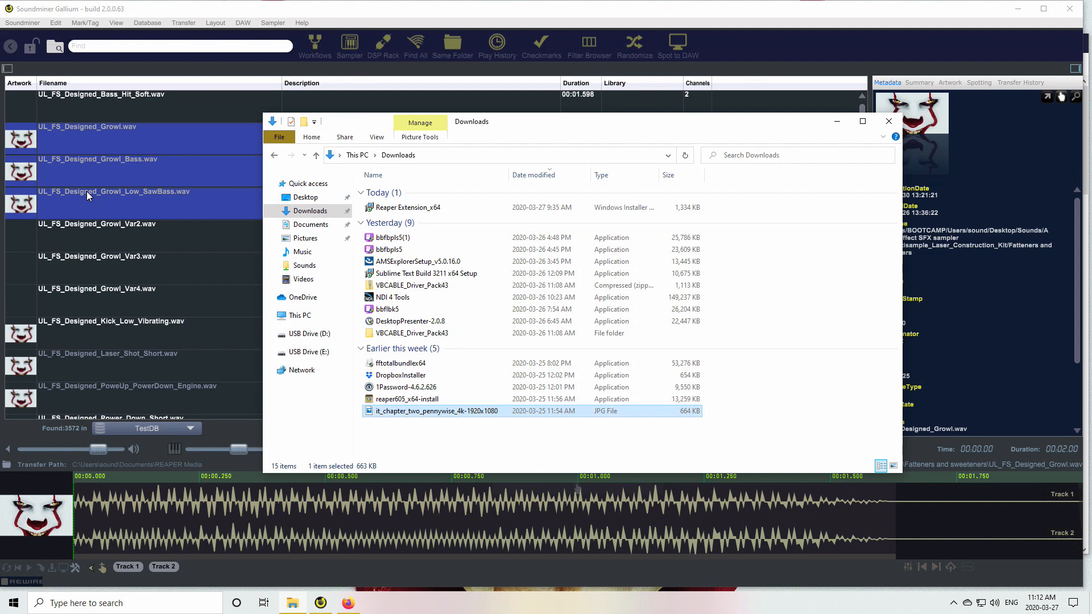
left_click(97, 154)
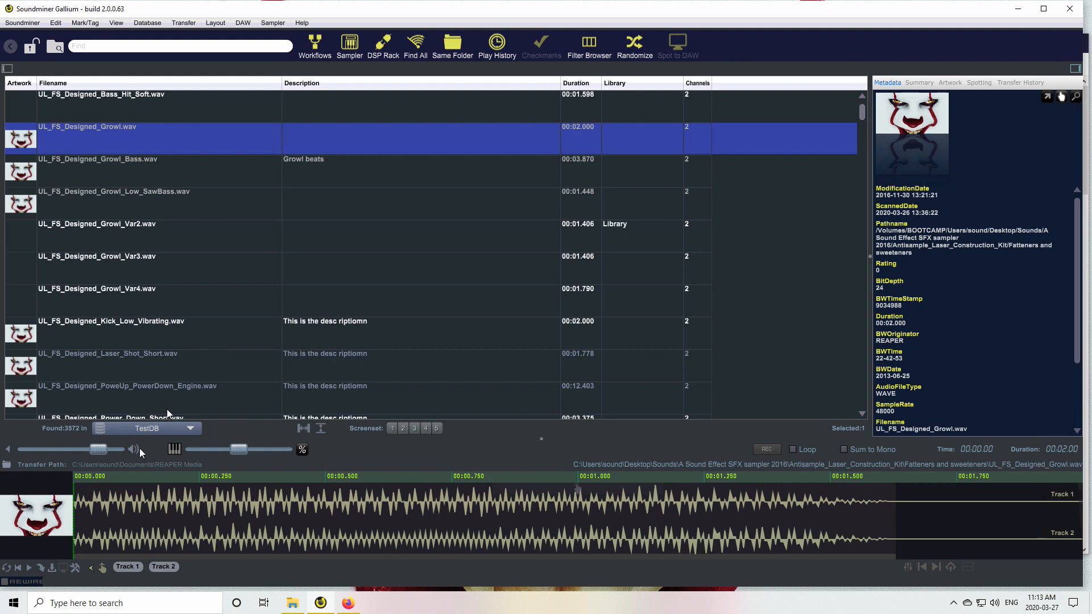
Open the waveform preferences and switch the artwork and timeline display off and back on
left_click(25, 23)
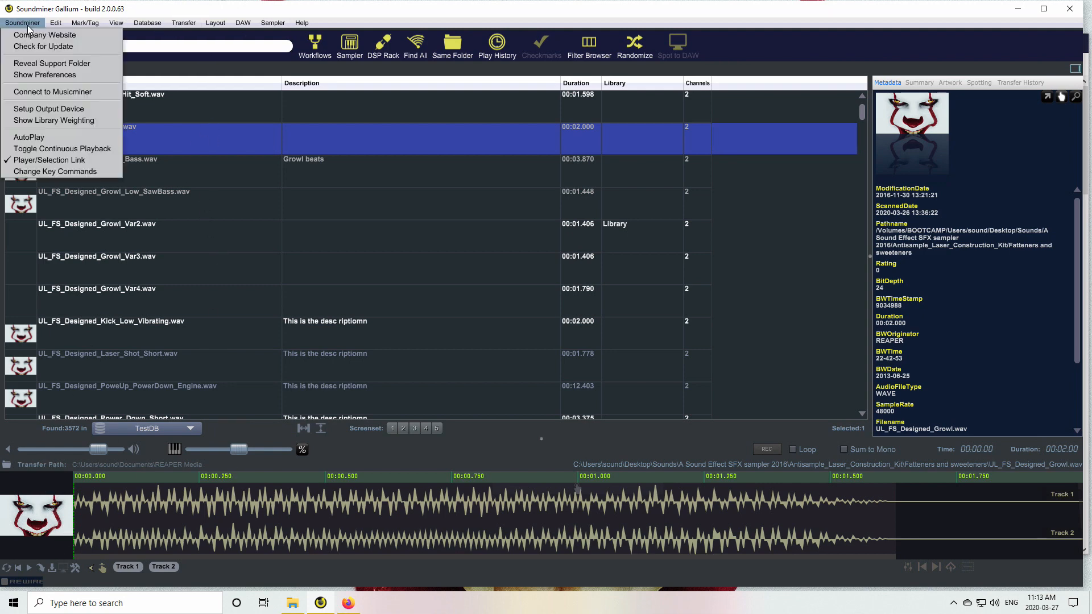
left_click(39, 74)
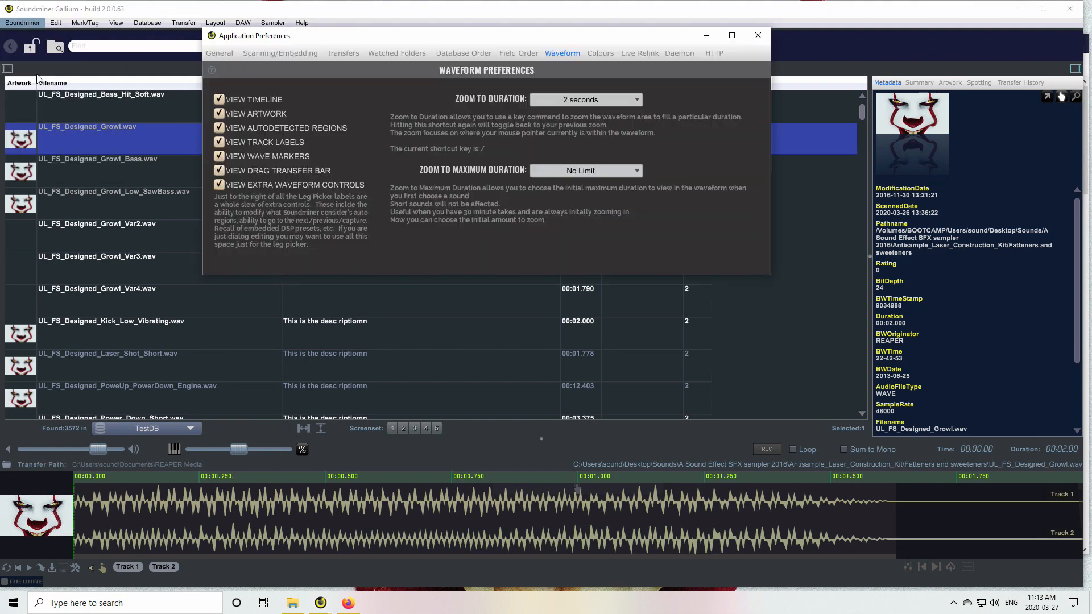
left_click(236, 113)
left_click(230, 112)
left_click(230, 113)
left_click(229, 112)
left_click(233, 101)
left_click(234, 101)
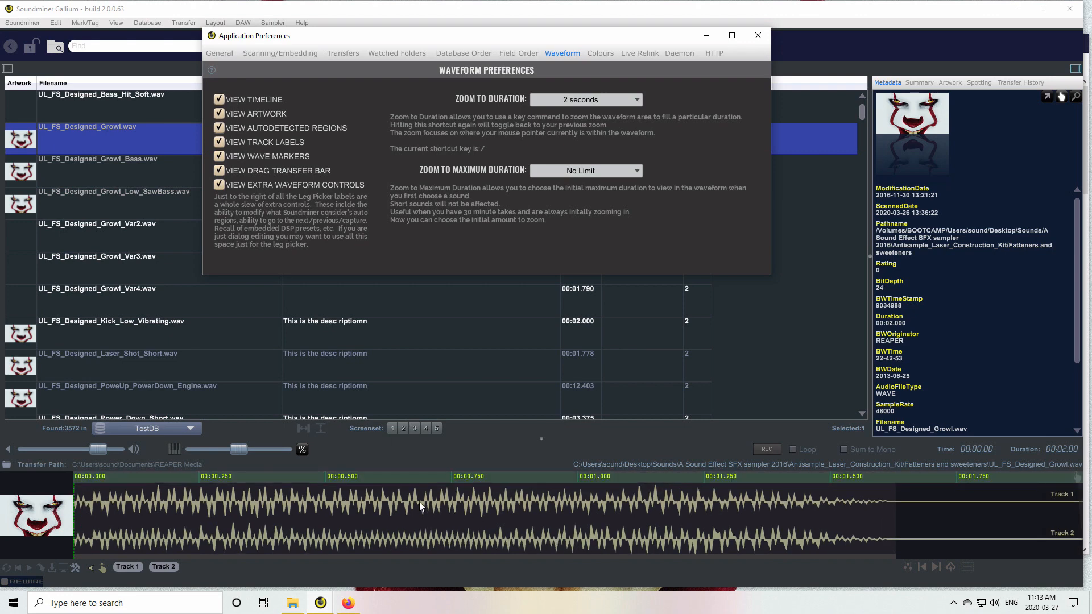
Select a region about 0.35 s long in the UL_FS_Designed_Growl.wav waveform and toggle the drag transfer bar display
left_click_drag(402, 523, 584, 523)
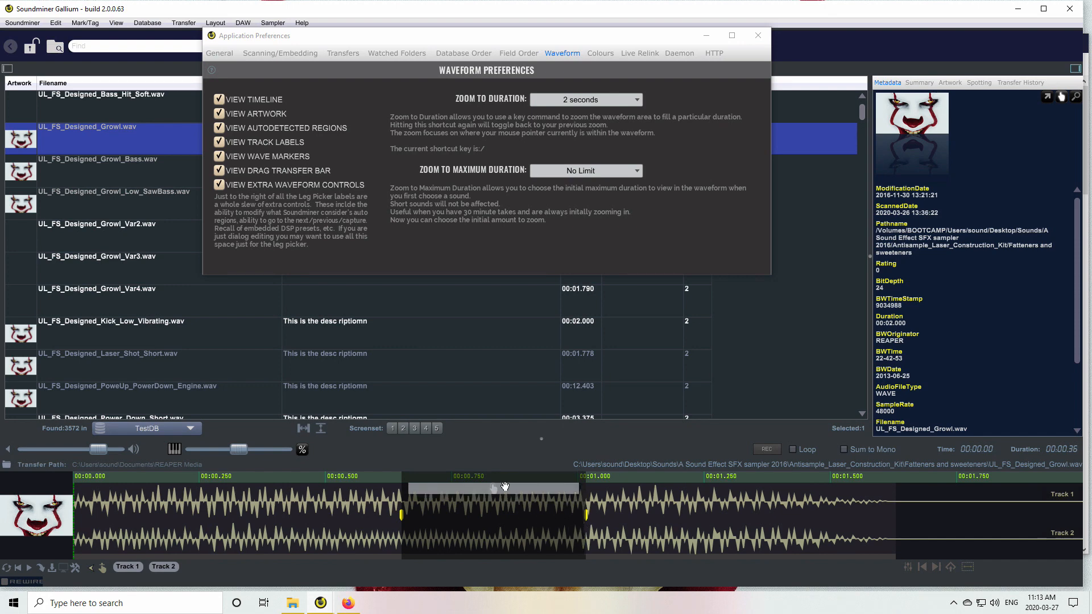
left_click(219, 170)
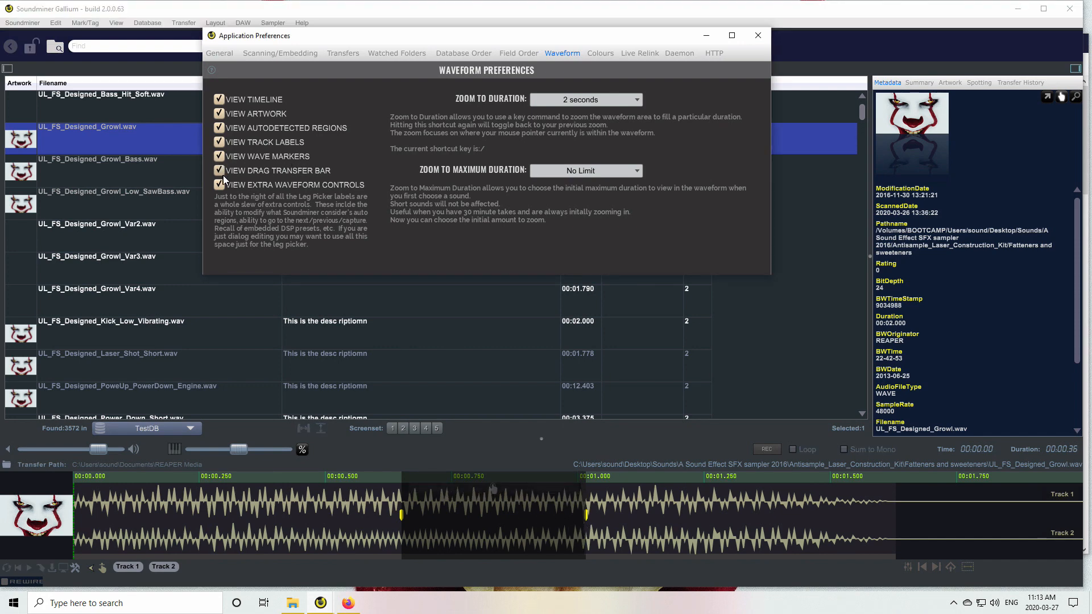
Close the preferences and select the UL_FS_Designed_Bass_Hit_Soft.wav record
left_click(151, 270)
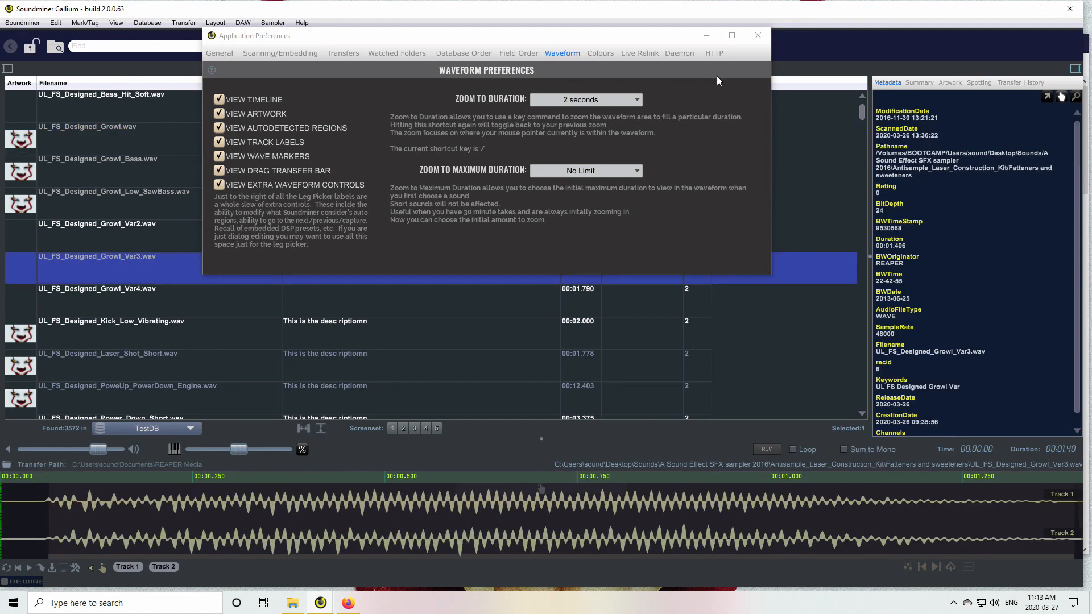
left_click(758, 36)
left_click(377, 213)
left_click(350, 97)
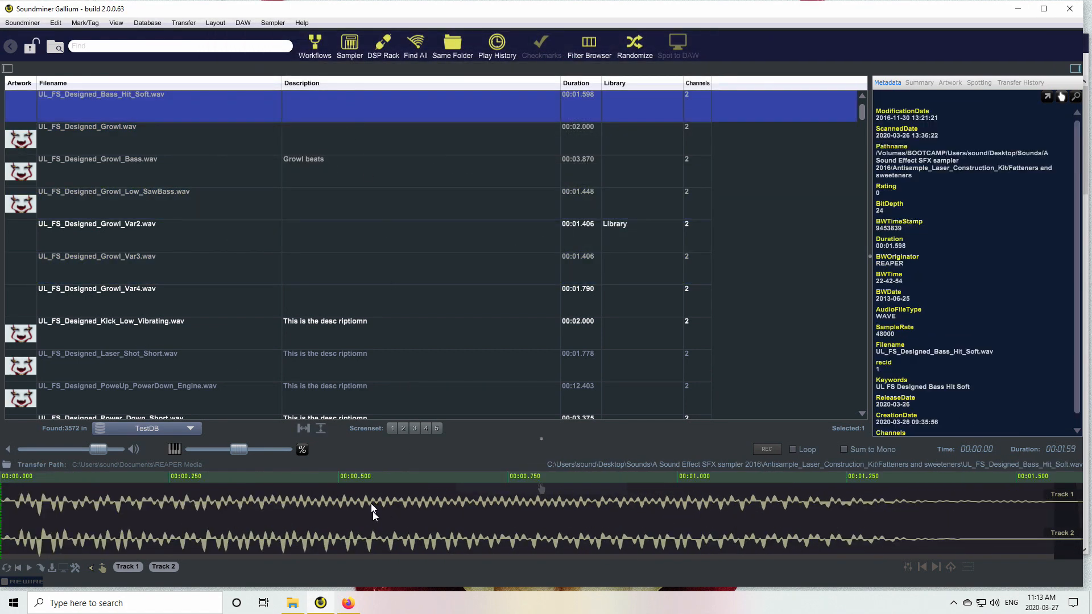
Add the Designer column to the record list
scroll(355, 347, "down", 3)
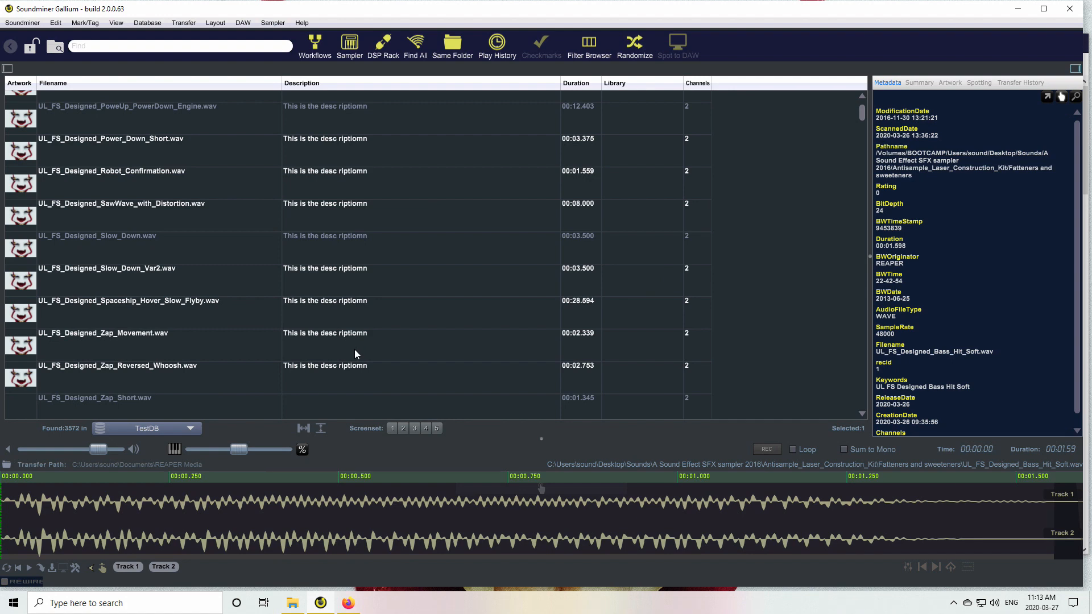
scroll(352, 358, "up", 3)
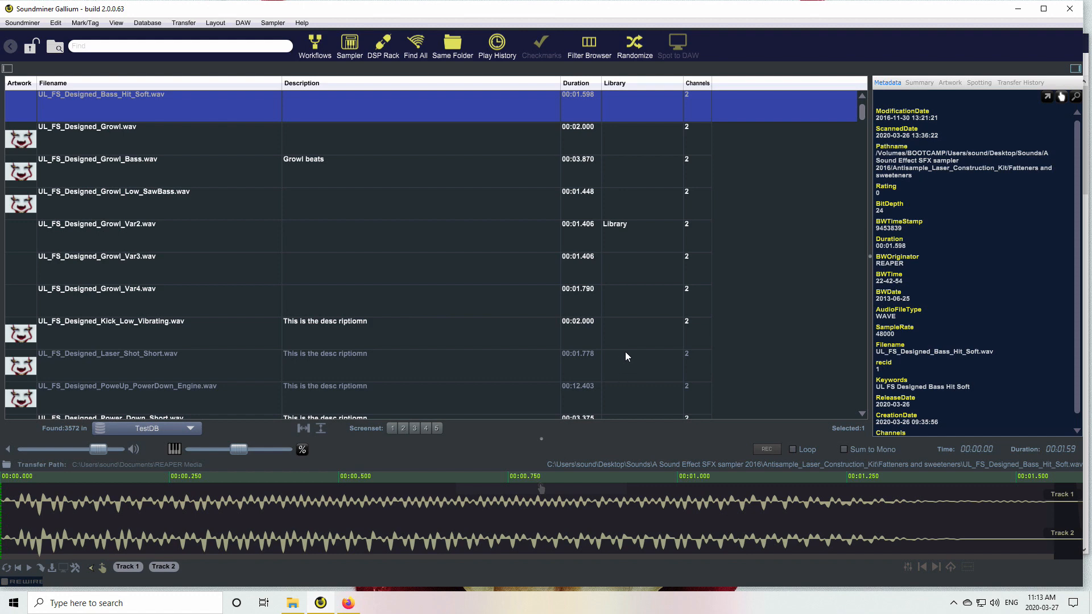
right_click(343, 80)
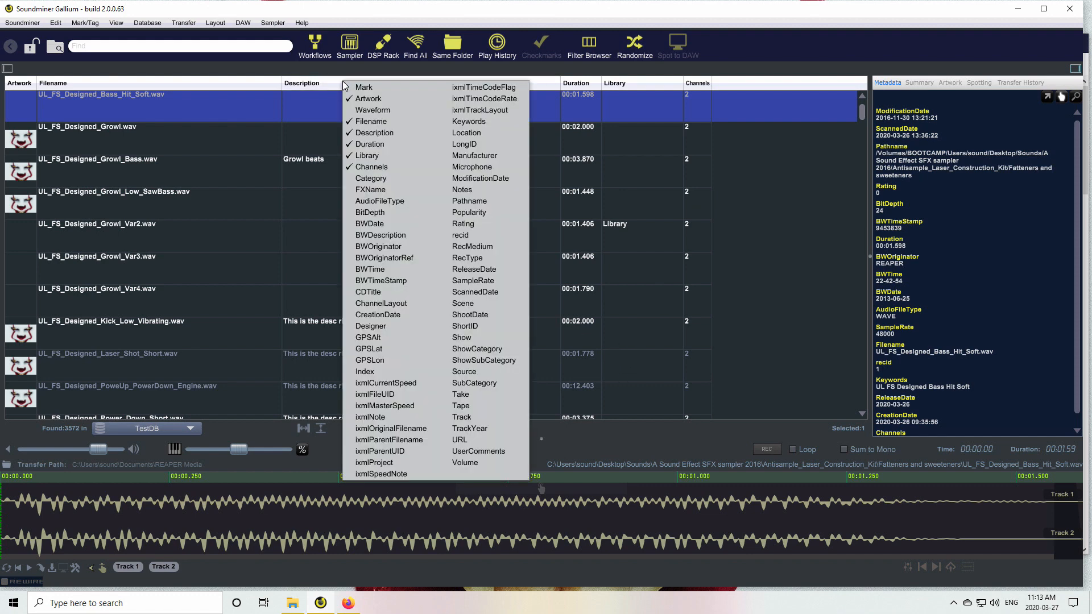
left_click(397, 323)
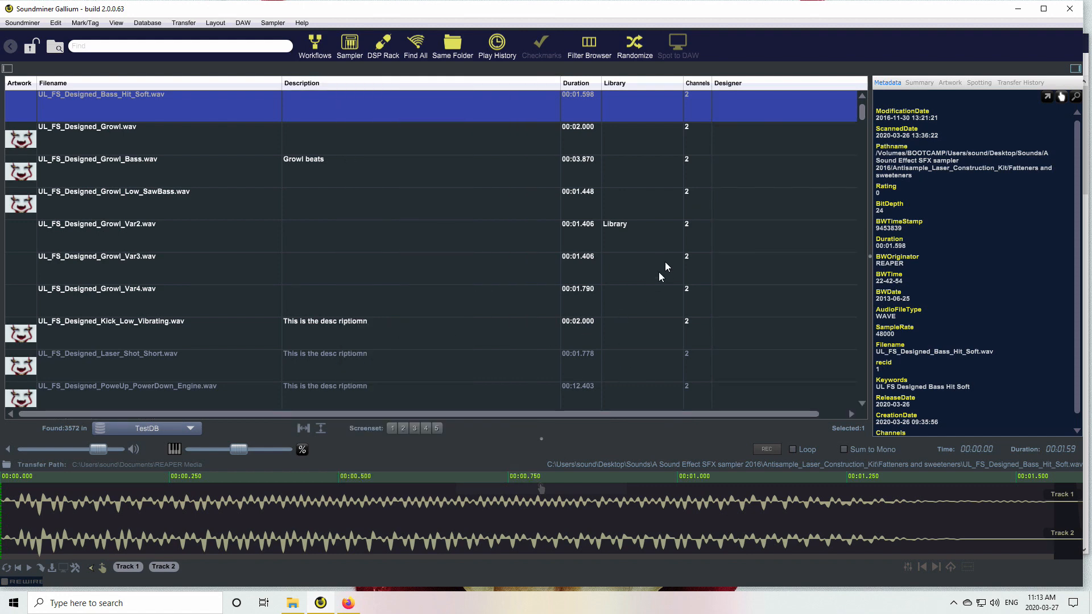
Select the records from Bass_Hit_Soft through PoweUp_PowerDown_Engine and set the workflow's Library value to "TRhis library"
key("ctrl+a")
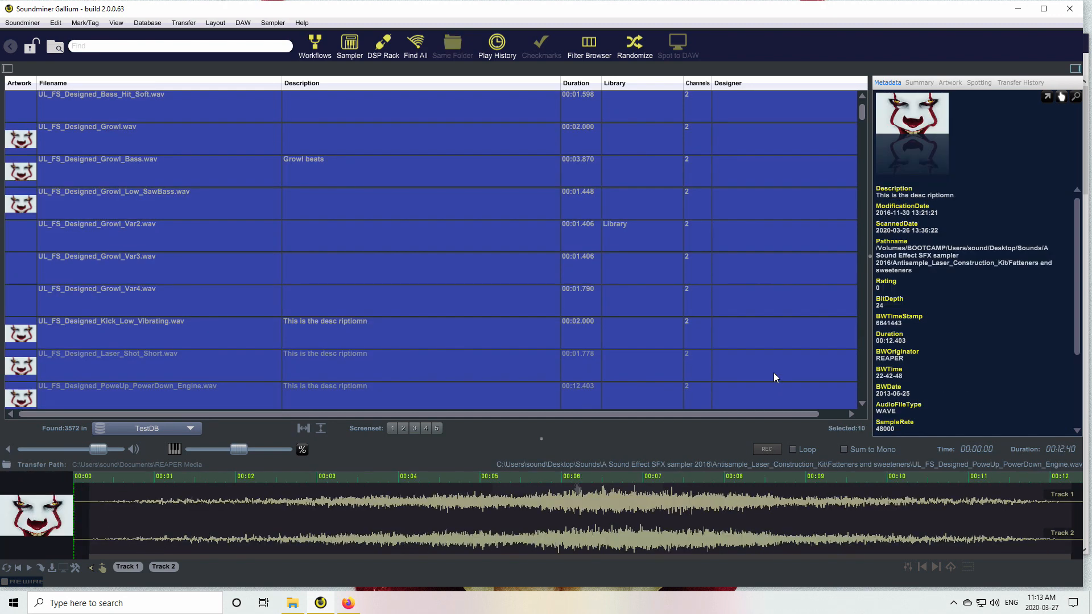
left_click(315, 46)
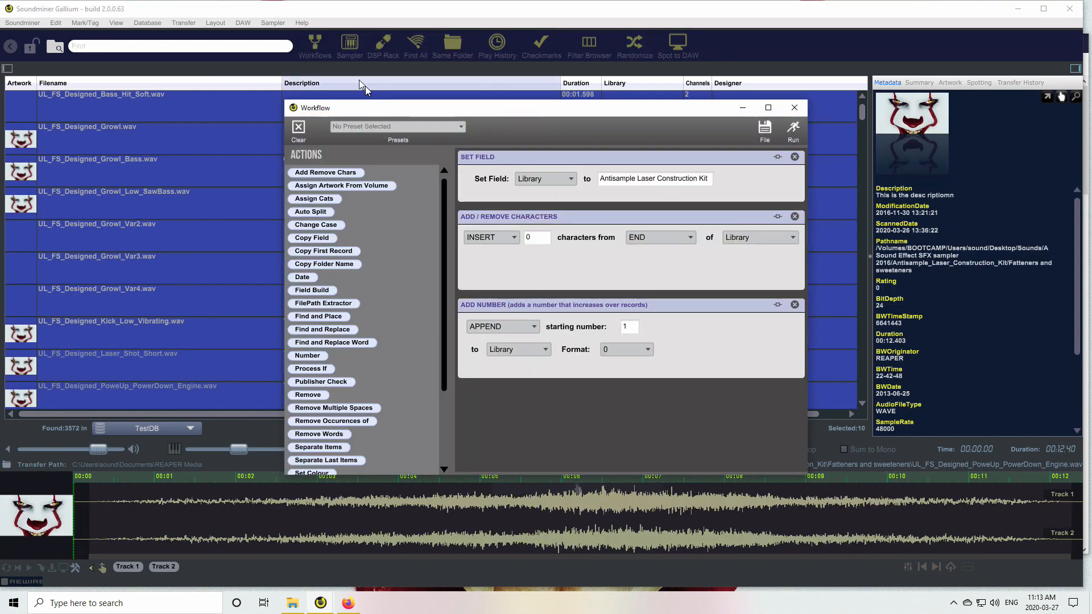
left_click_drag(485, 109, 207, 128)
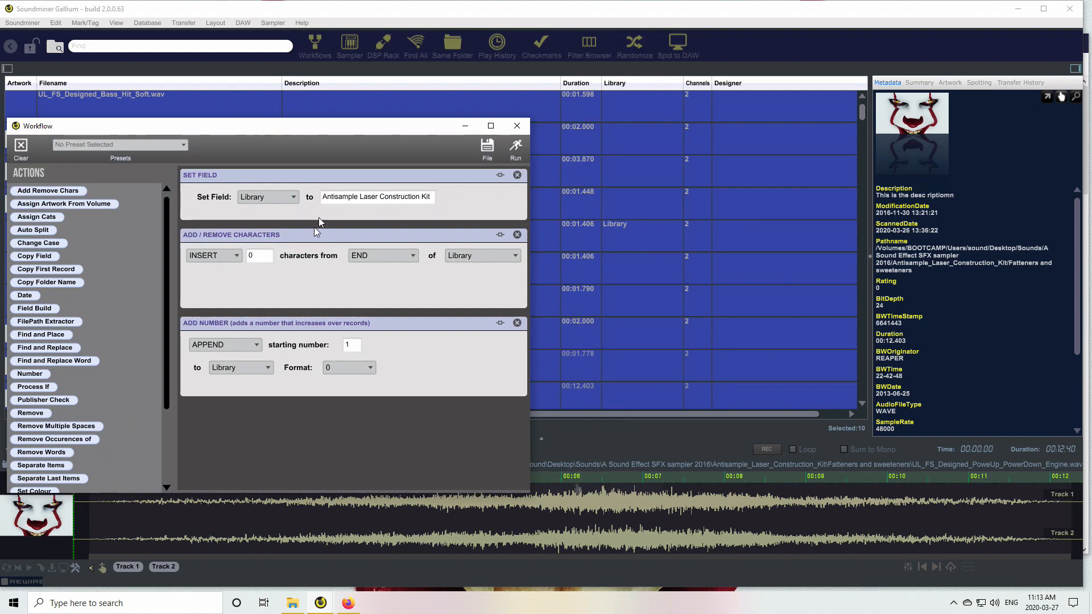
left_click(385, 196)
triple_click(350, 196)
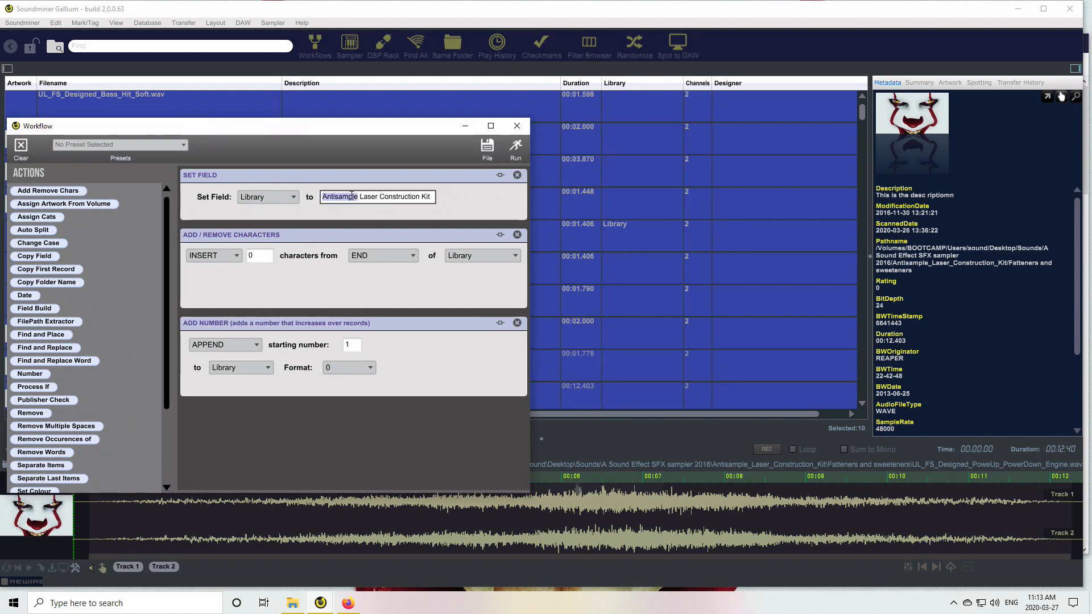
type("TRhis i")
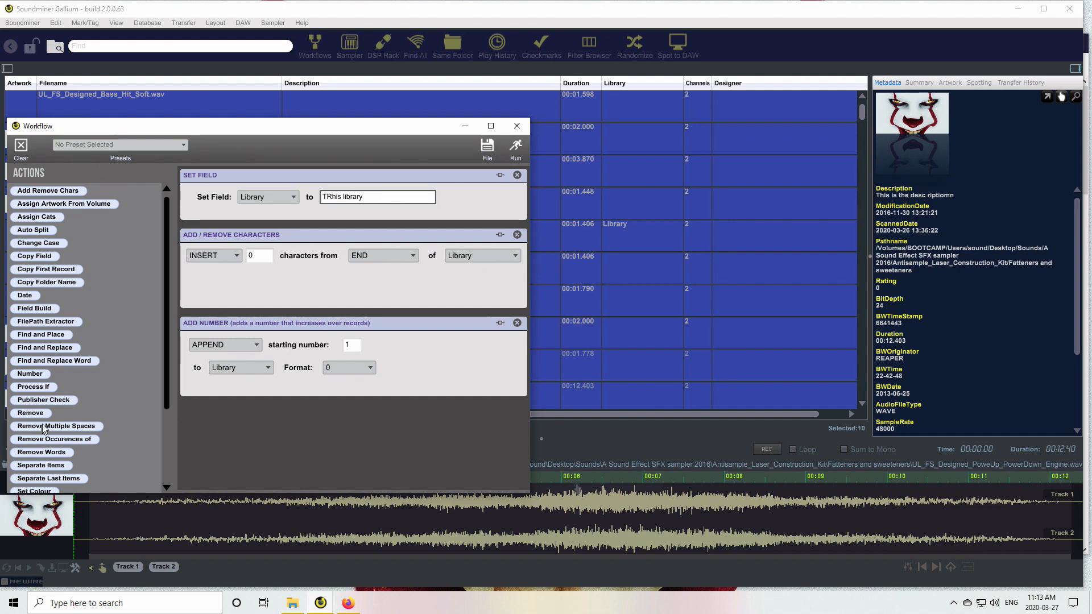
Add a second Set Field action below the Library one and set the Designer field to the designer's first name
scroll(34, 455, "down", 1)
scroll(30, 475, "down", 3)
left_click_drag(31, 423, 241, 249)
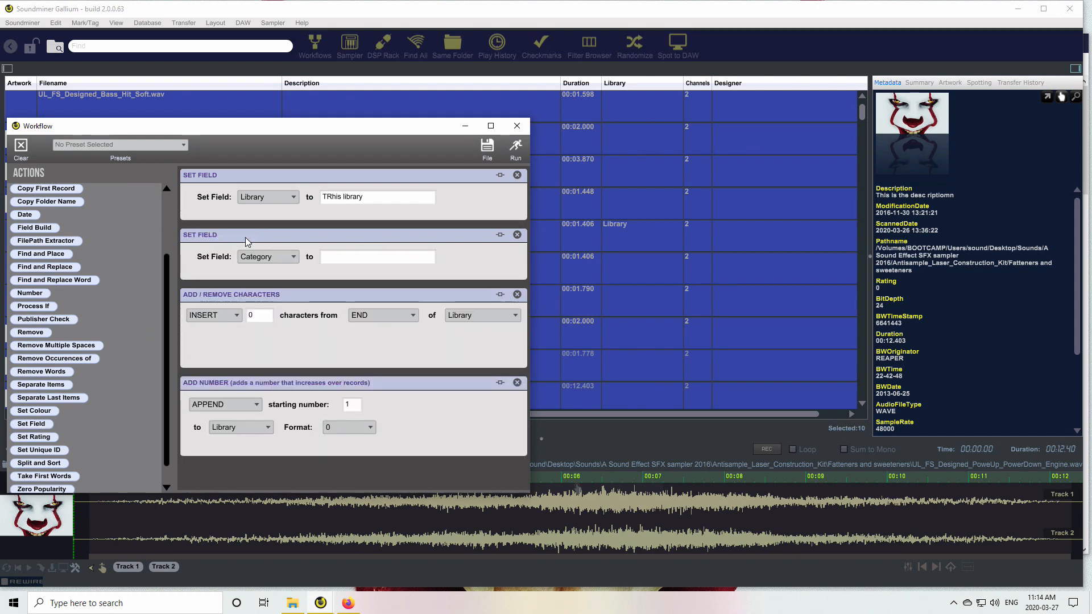
left_click(269, 255)
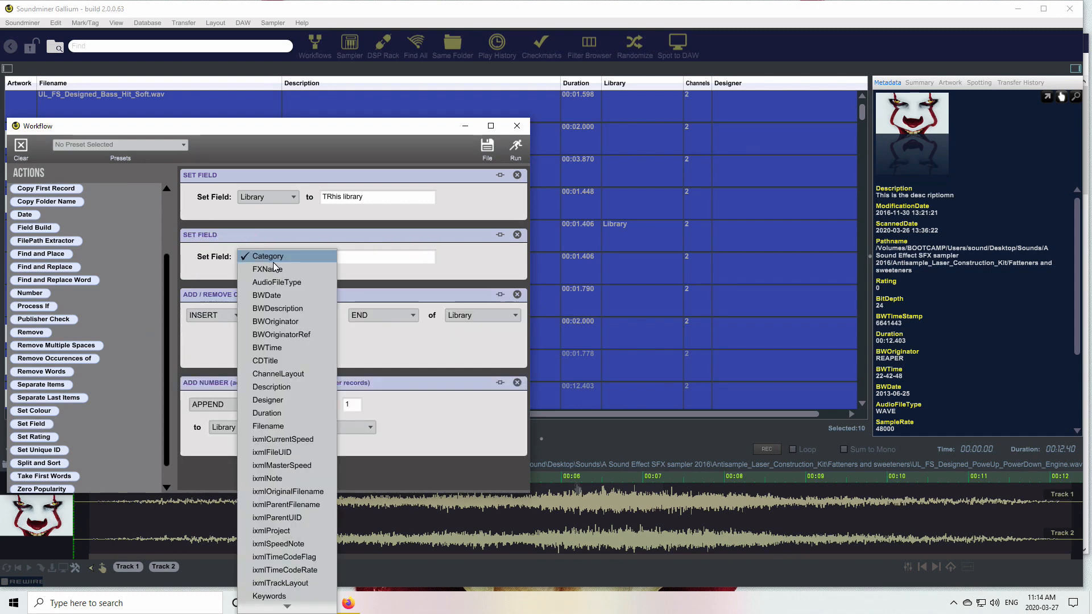
left_click(258, 400)
left_click(374, 255)
type("Justi")
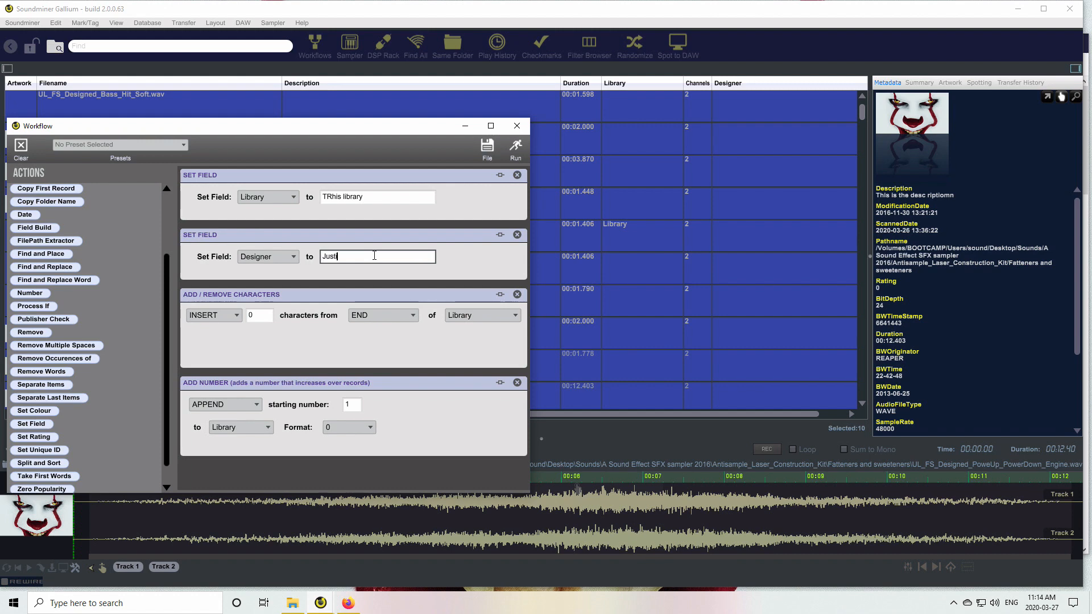
type("n")
key("Tab")
Bypass the Add Number and Add/Remove Characters actions and run the workflow on the selected records
left_click(500, 382)
left_click(500, 294)
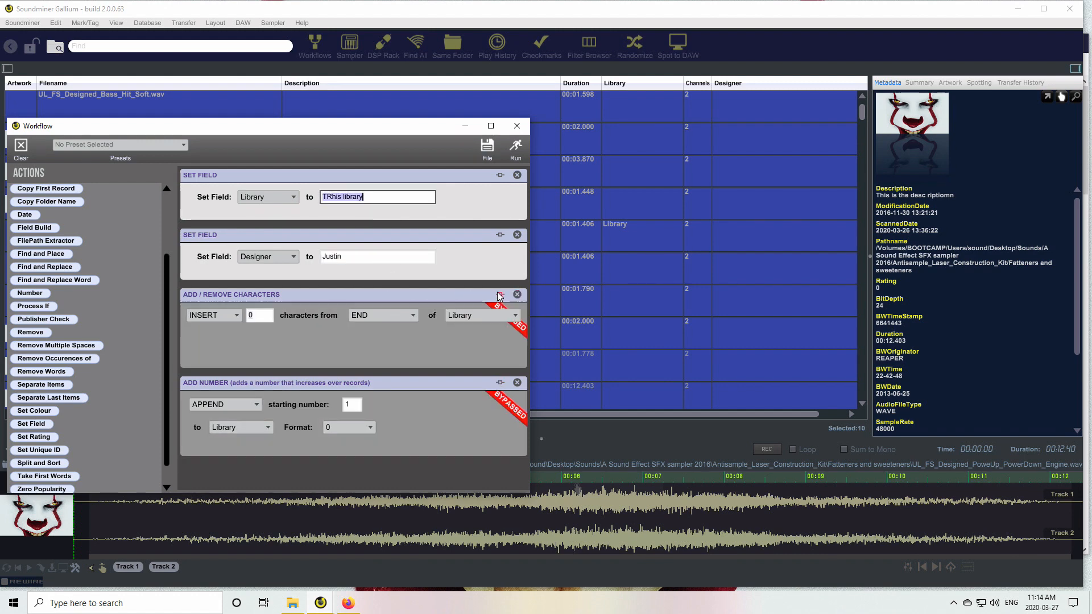
left_click(516, 148)
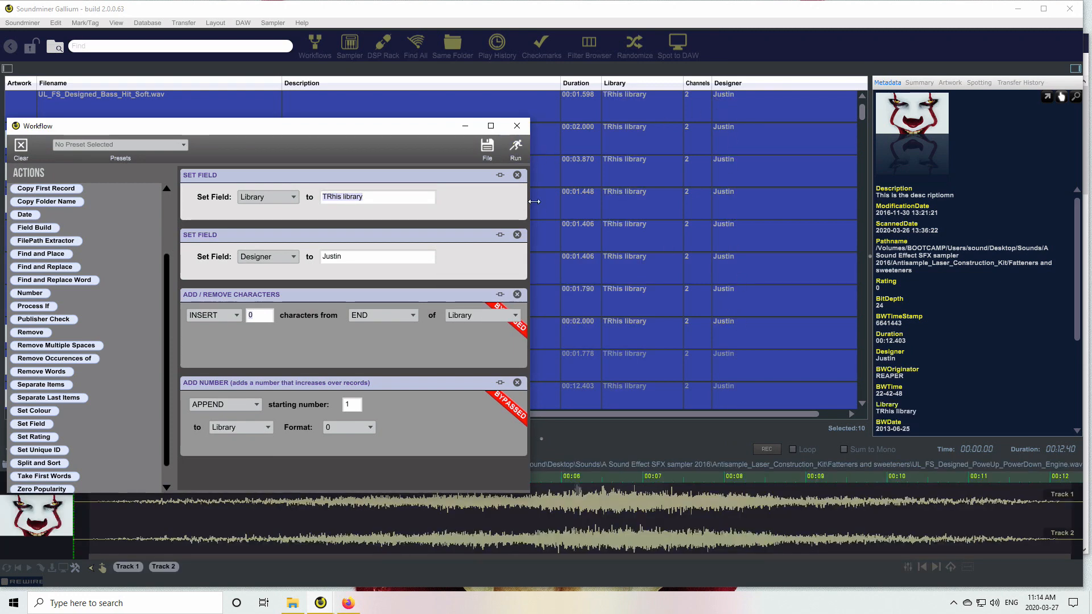
Return to the record list and undo the workflow's Library and Designer changes
mouse_move(410, 128)
left_mouse_down()
mouse_move(489, 257)
mouse_move(527, 275)
mouse_move(500, 262)
mouse_move(421, 143)
left_mouse_up()
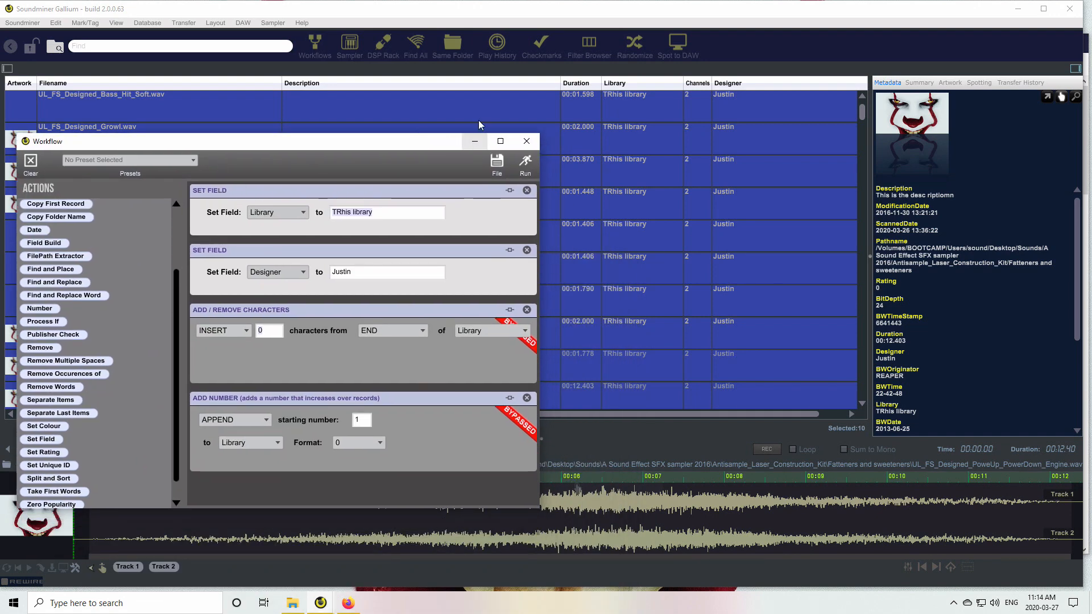
left_click(458, 13)
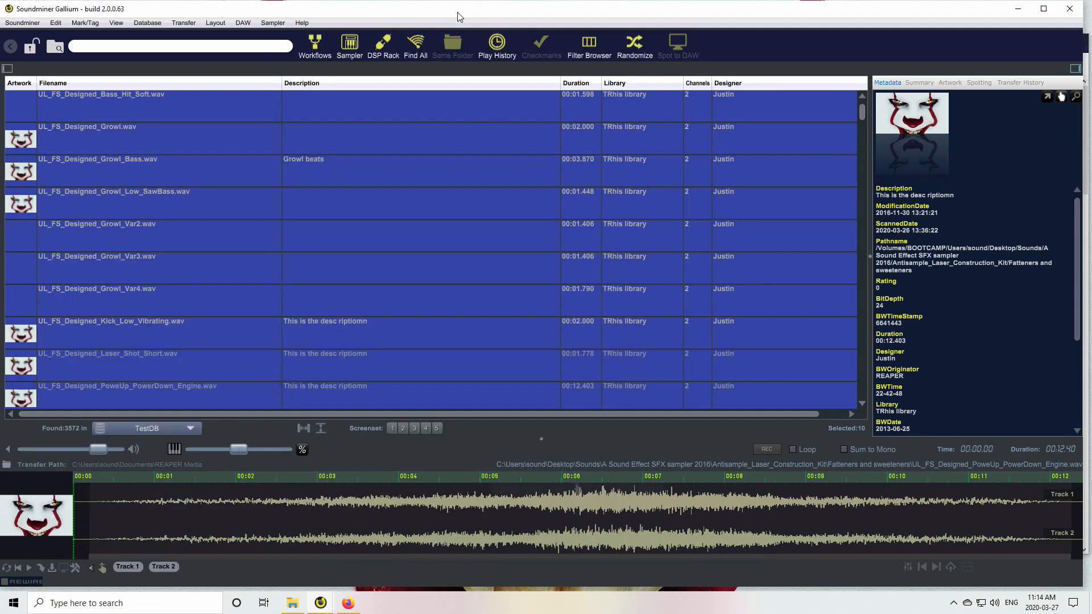
key("ctrl+z")
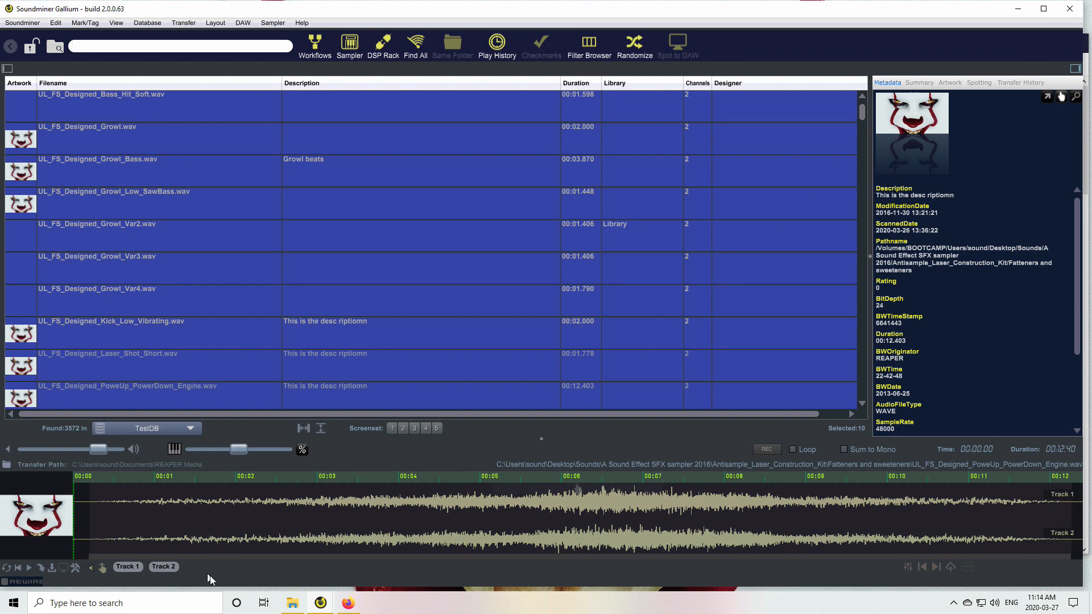
Return to the workflow, widen its window, and bypass the Designer Set Field action while keeping the Library one active
mouse_move(323, 603)
left_click(363, 549)
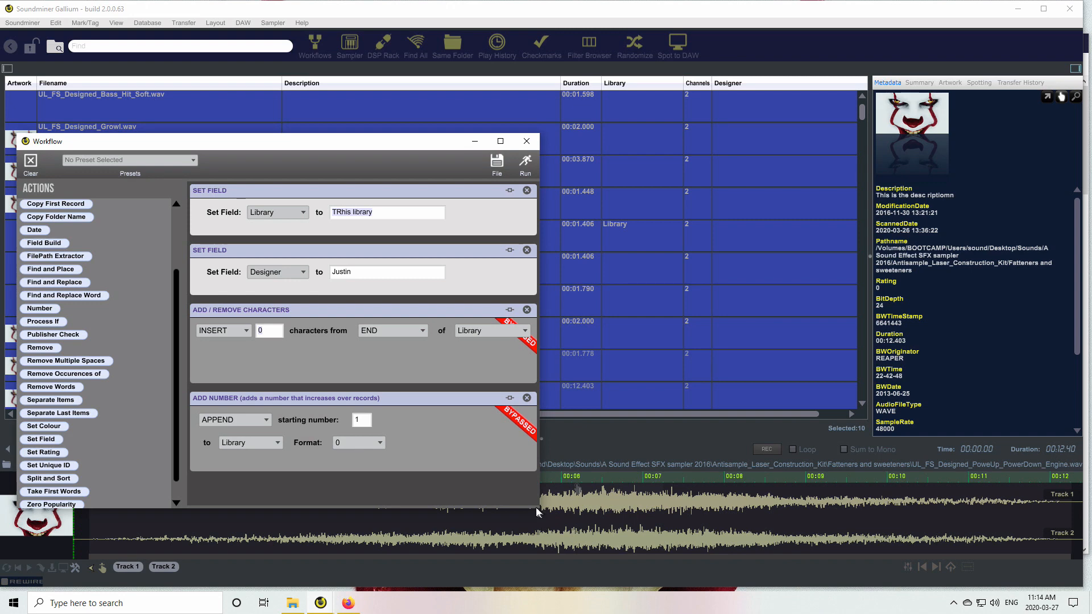
left_click_drag(540, 510, 609, 508)
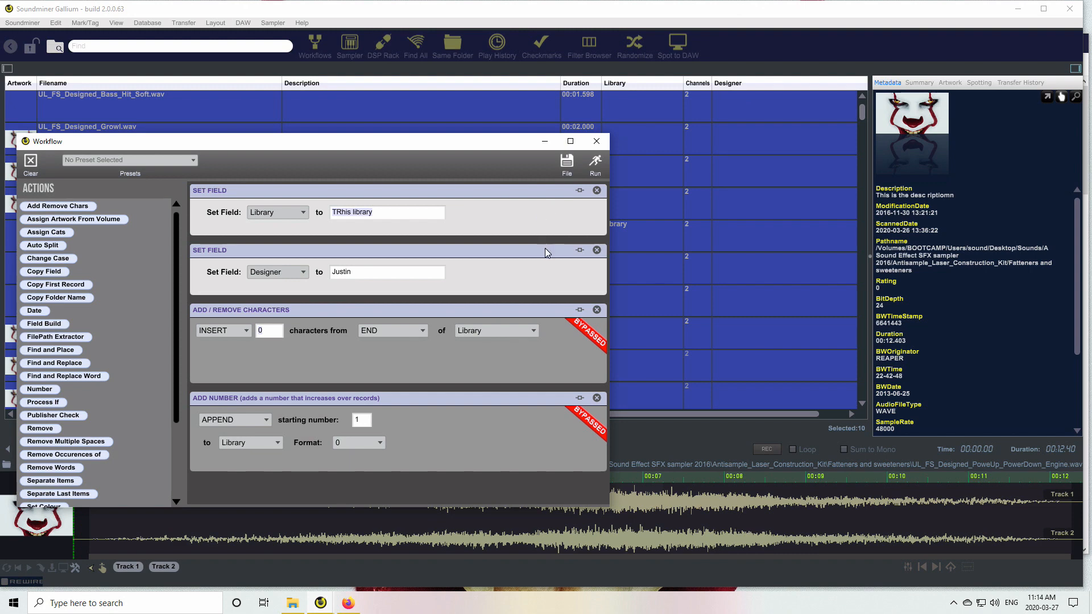
left_click(579, 189)
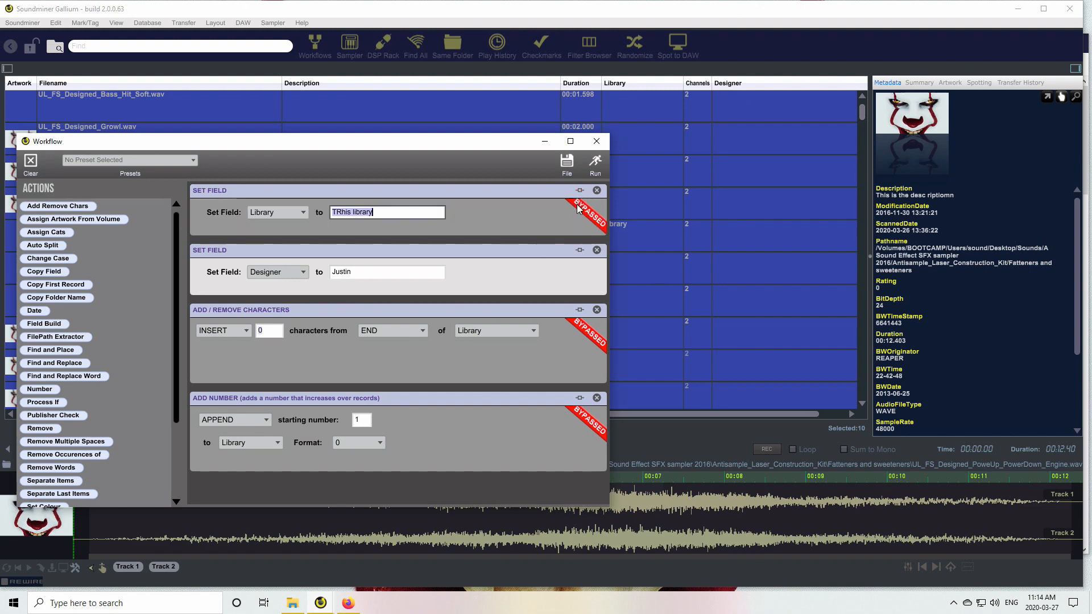
left_click(579, 251)
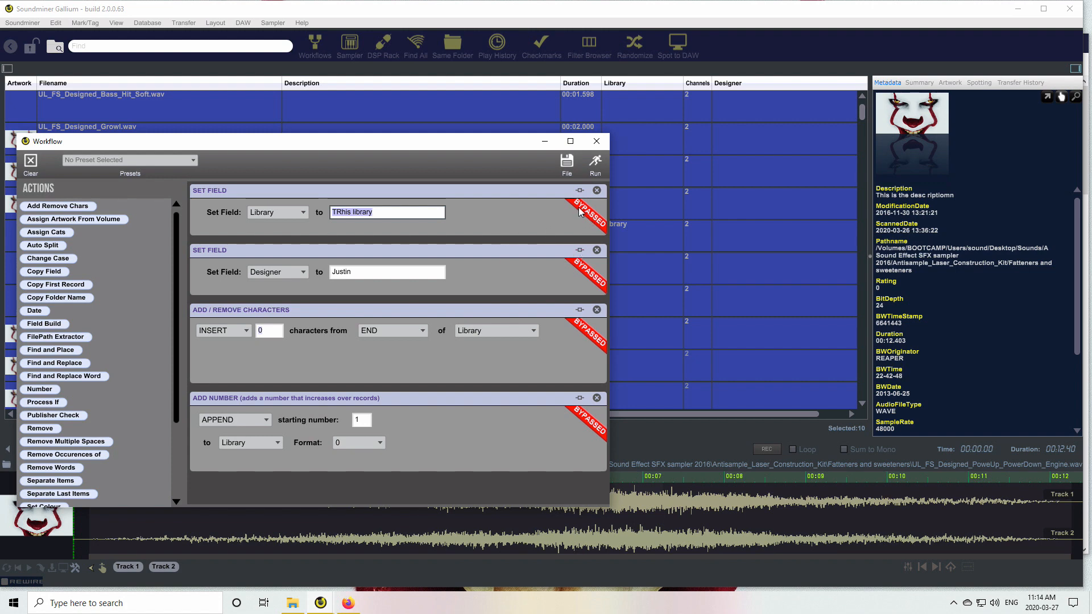
left_click(580, 190)
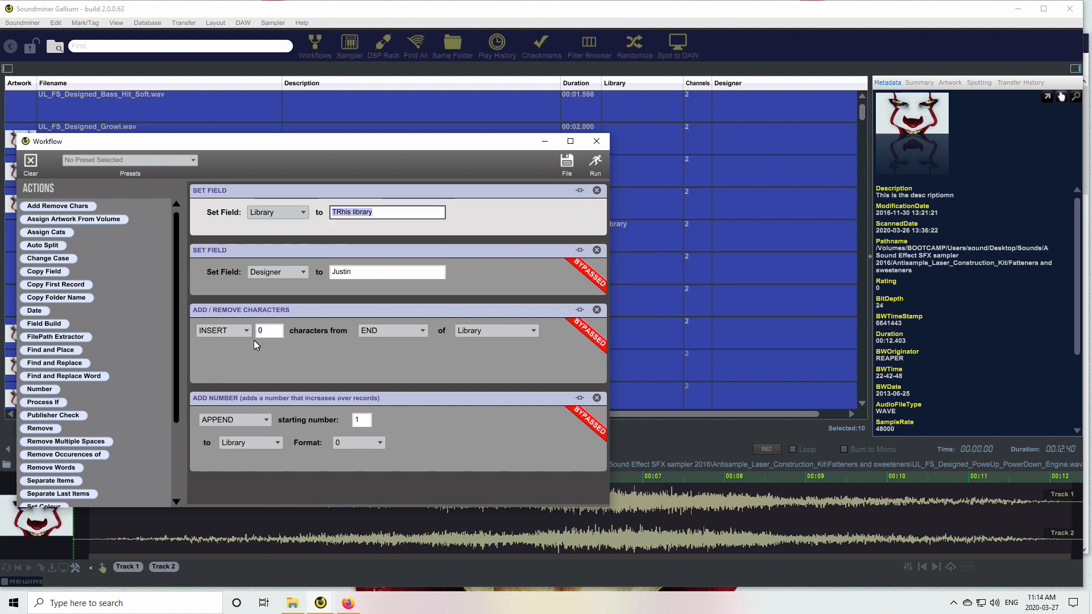
Re-enable the Add/Remove Characters action and set it to insert 2 characters from the end of Library
left_click(580, 310)
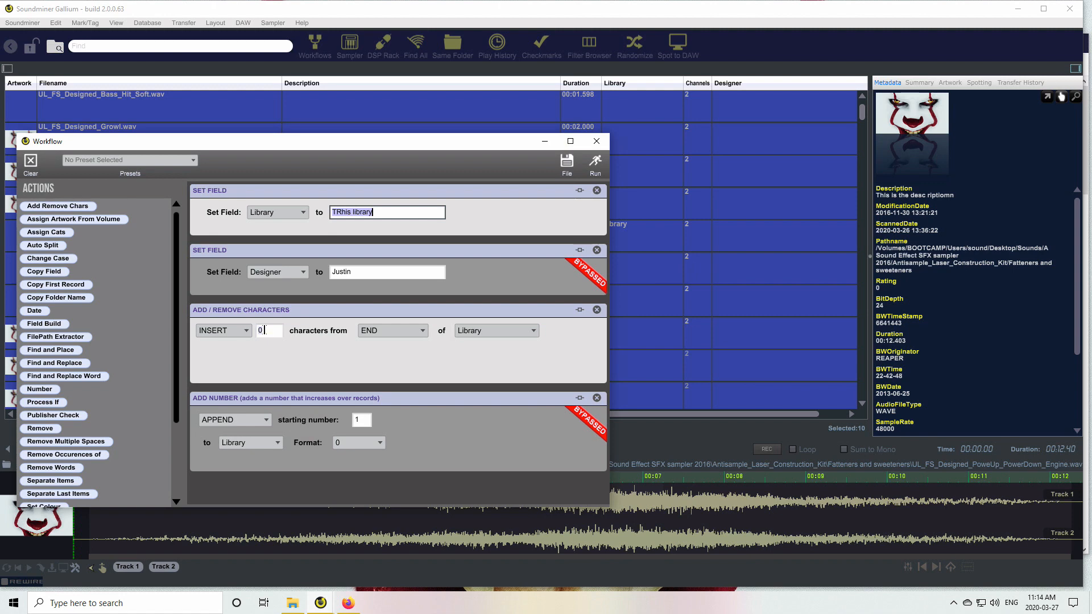
left_click(269, 330)
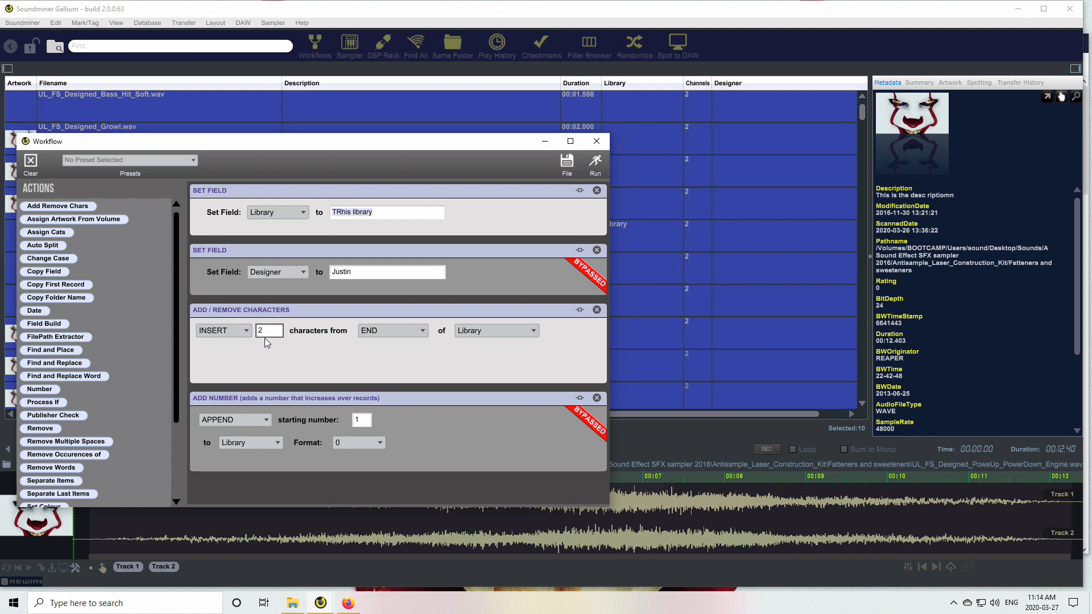
type("2")
Re-enable the Add Number action with format 00, run the workflow, and move its window to reveal the Library values
left_click(580, 398)
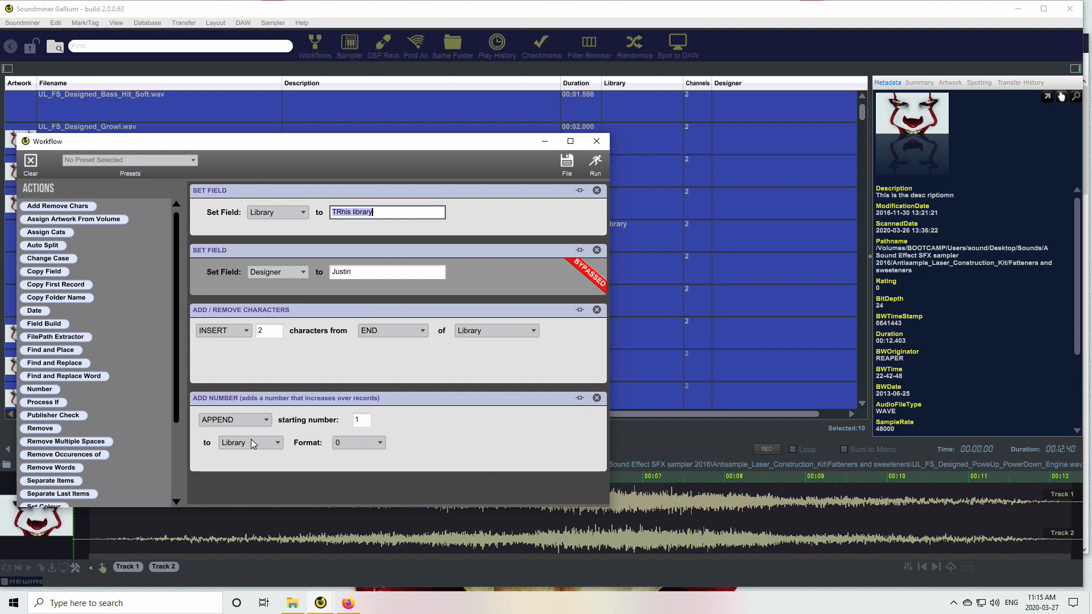
left_click(367, 446)
left_click(358, 470)
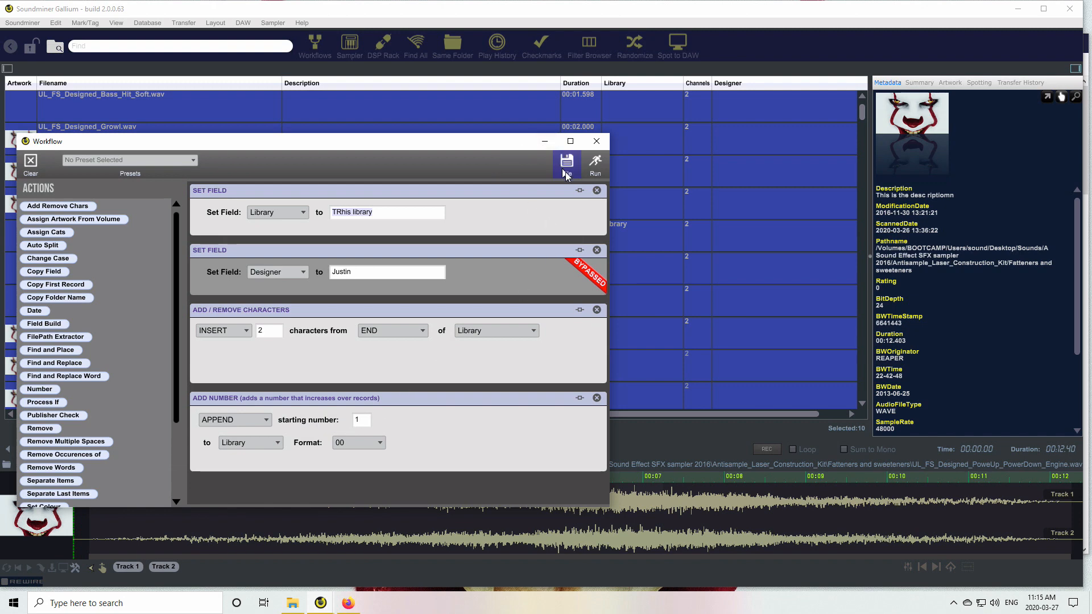
left_click(594, 165)
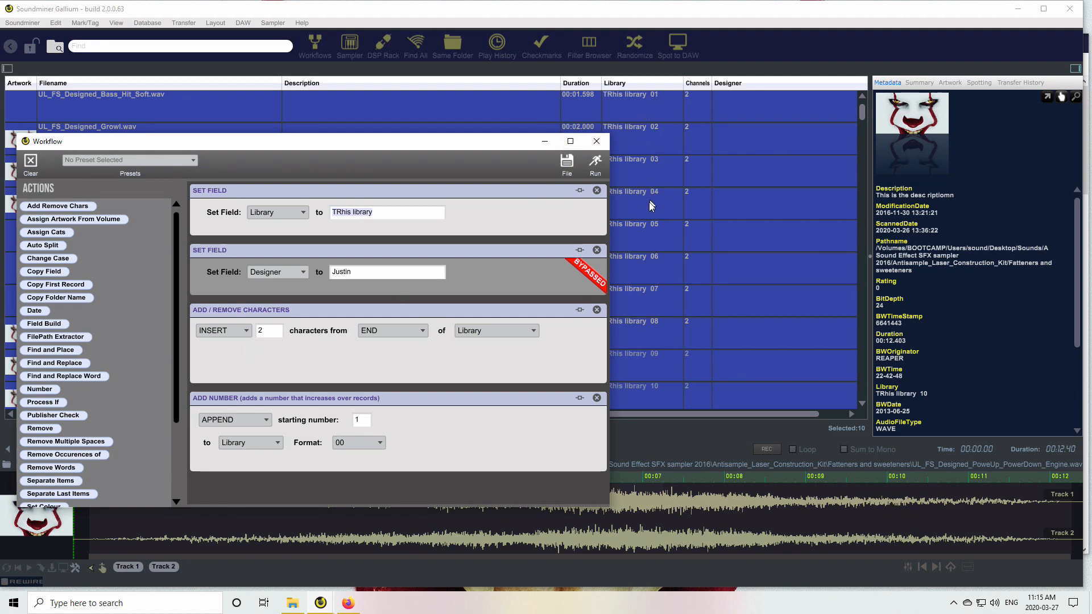
left_click_drag(381, 144, 483, 85)
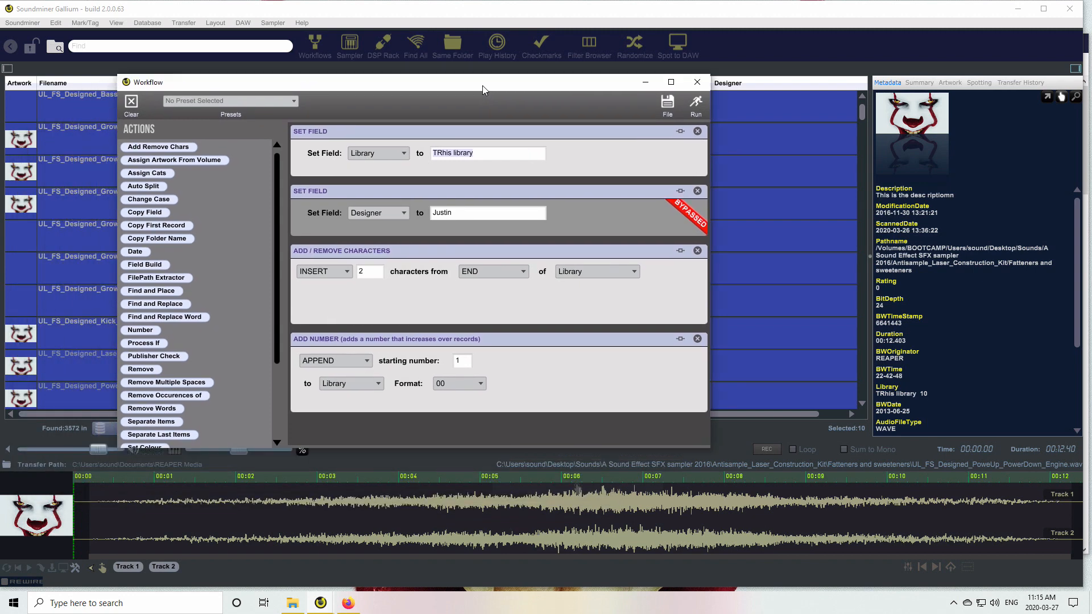
left_click_drag(768, 108, 835, 104)
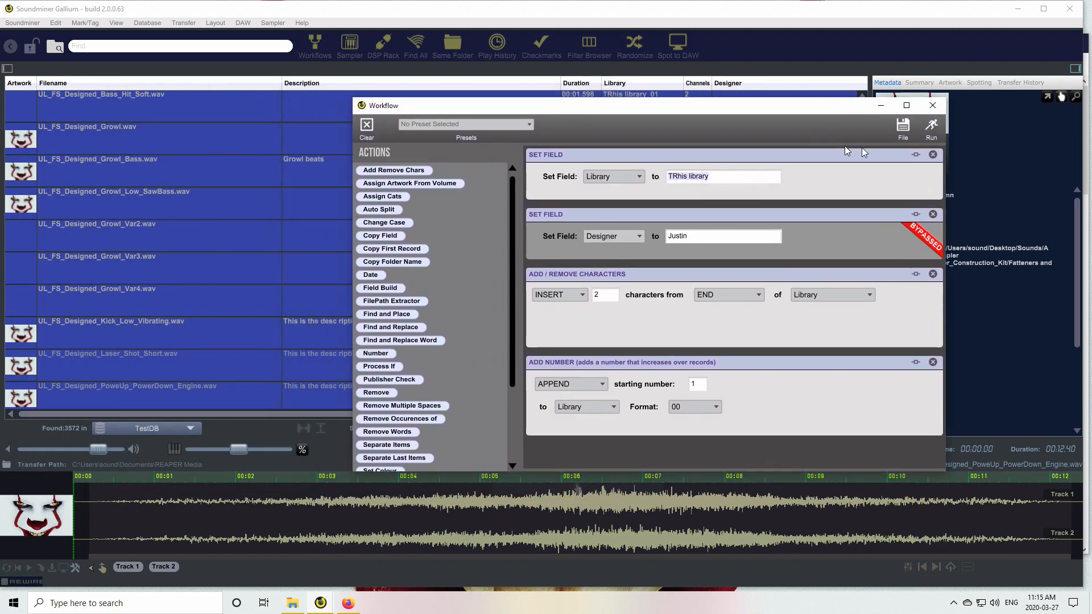
Examine the naming scheme and its modifier reference in the transfer preferences, and close the preferences
left_click(26, 24)
left_click(29, 75)
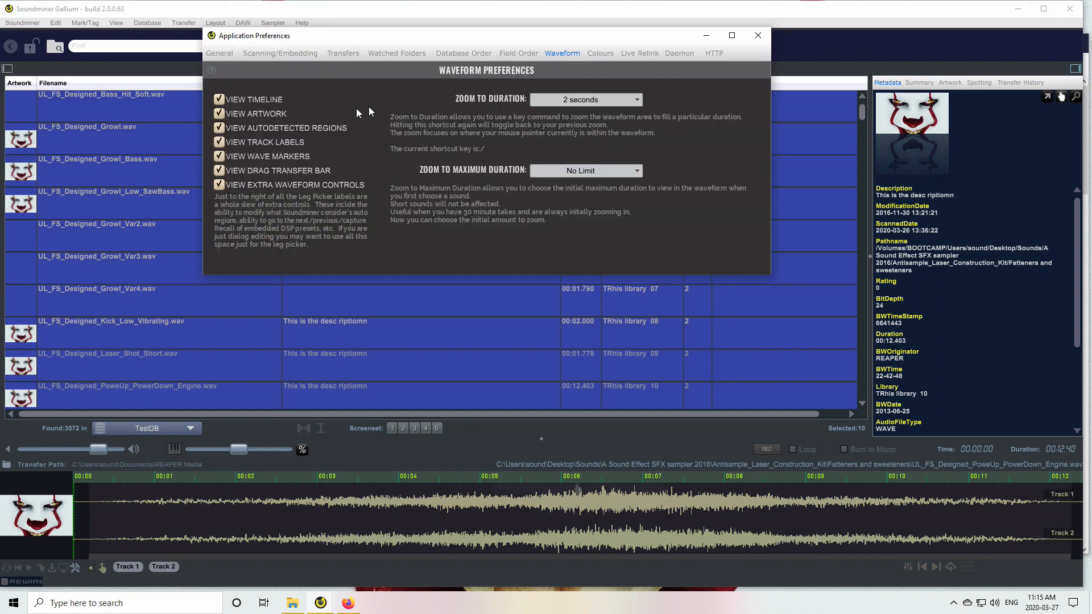
left_click(350, 55)
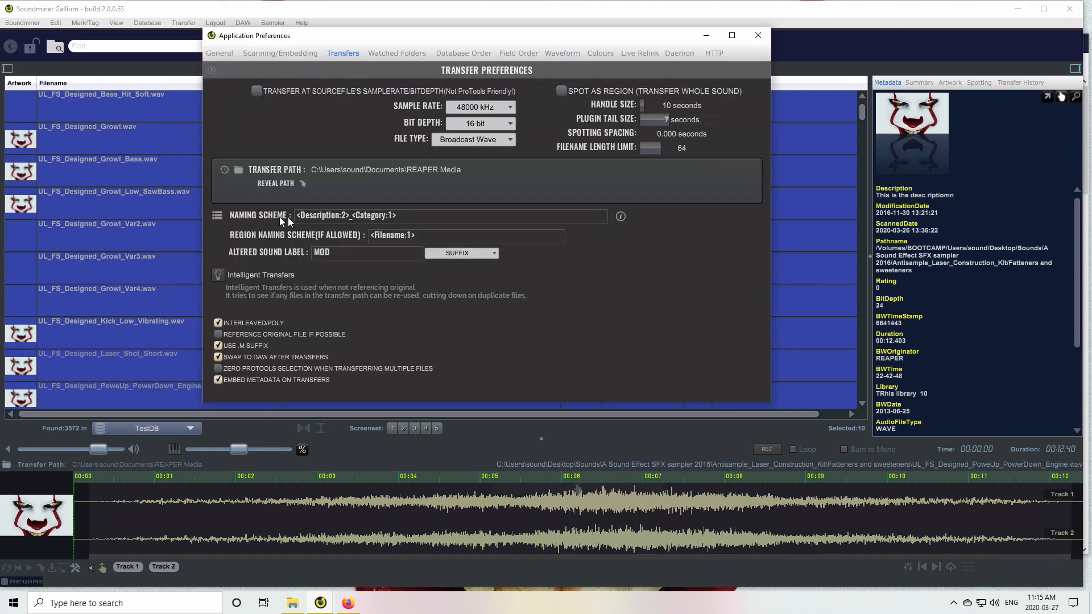
mouse_move(614, 214)
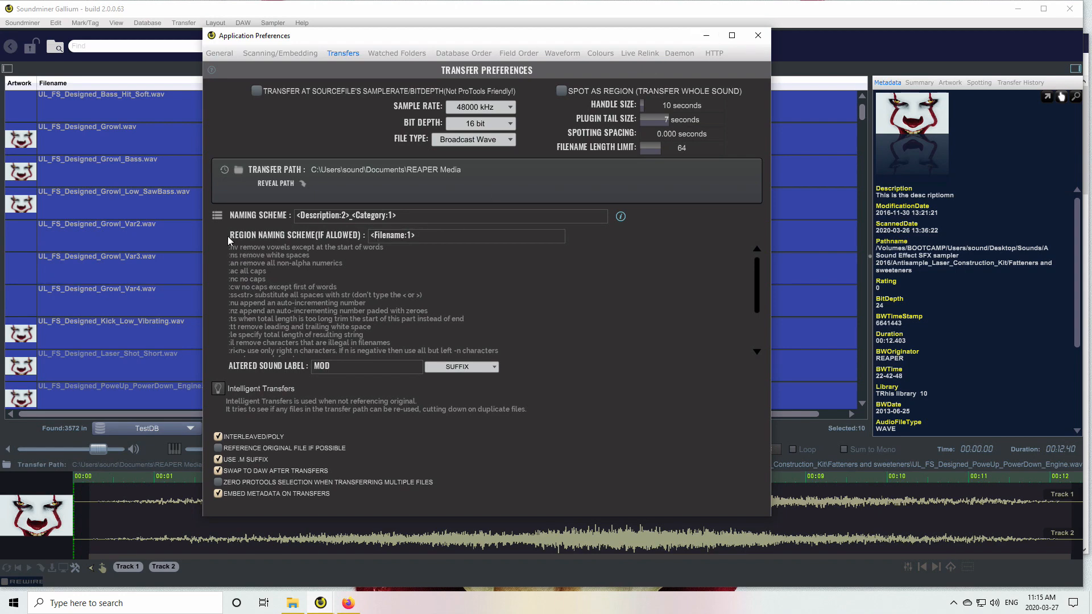
left_click(759, 37)
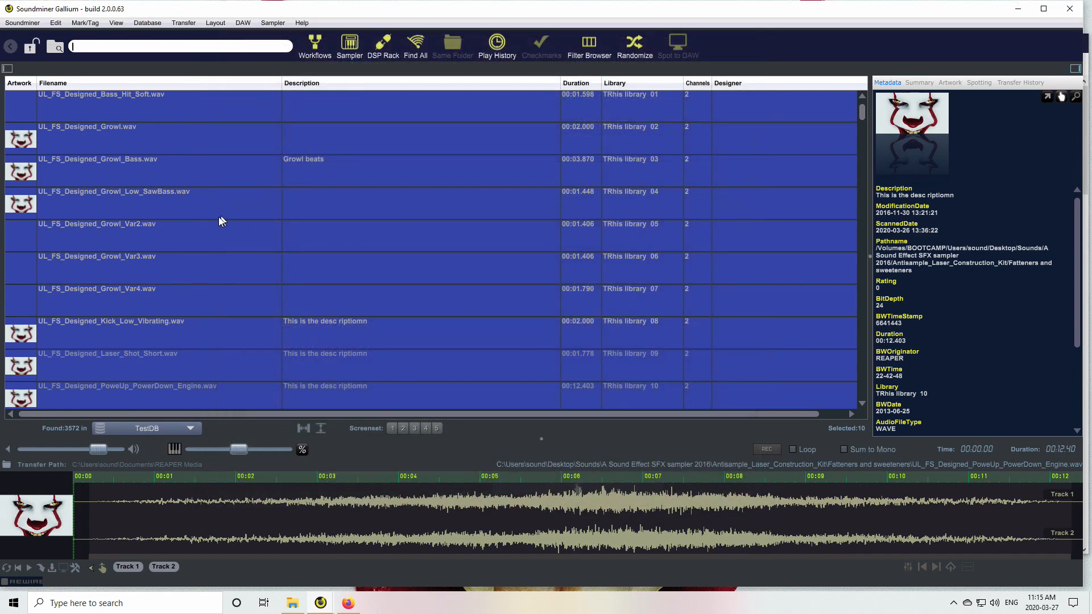
Select the records from UL_FS_Designed_Growl_Bass.wav through UL_FS_Designed_Growl_Var4.wav and clear all actions from the workflow
left_click(116, 171)
left_click(124, 291, "shift")
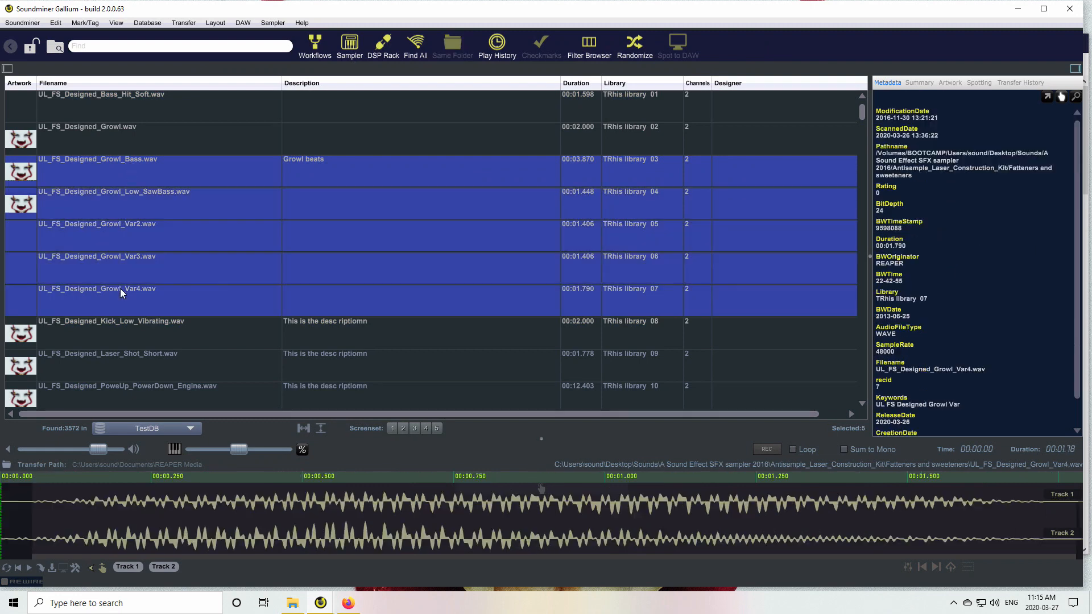
left_click(321, 48)
mouse_move(320, 602)
left_click(385, 564)
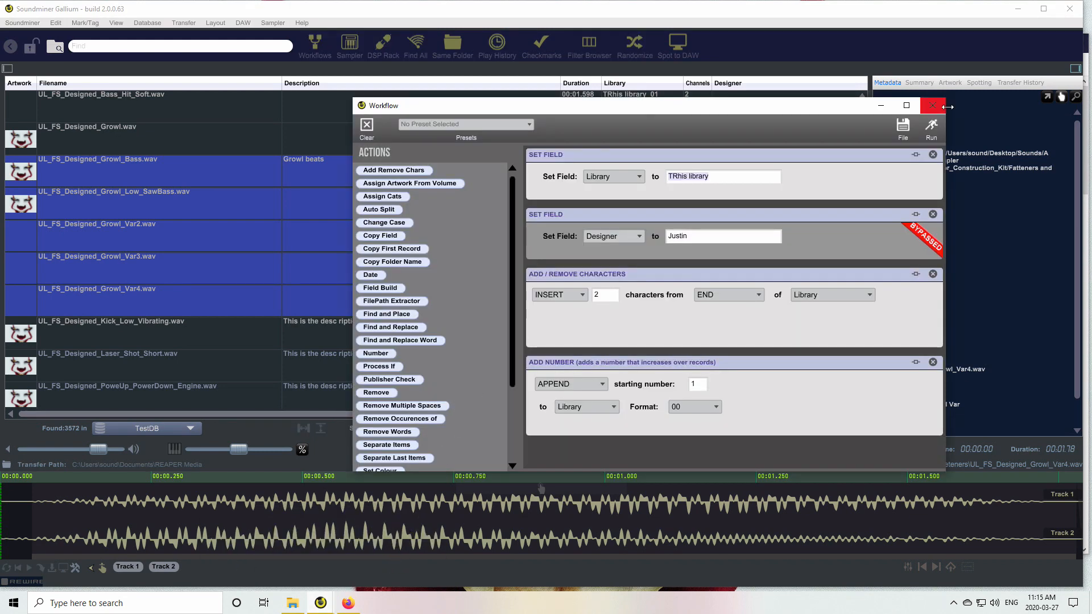
left_click(367, 128)
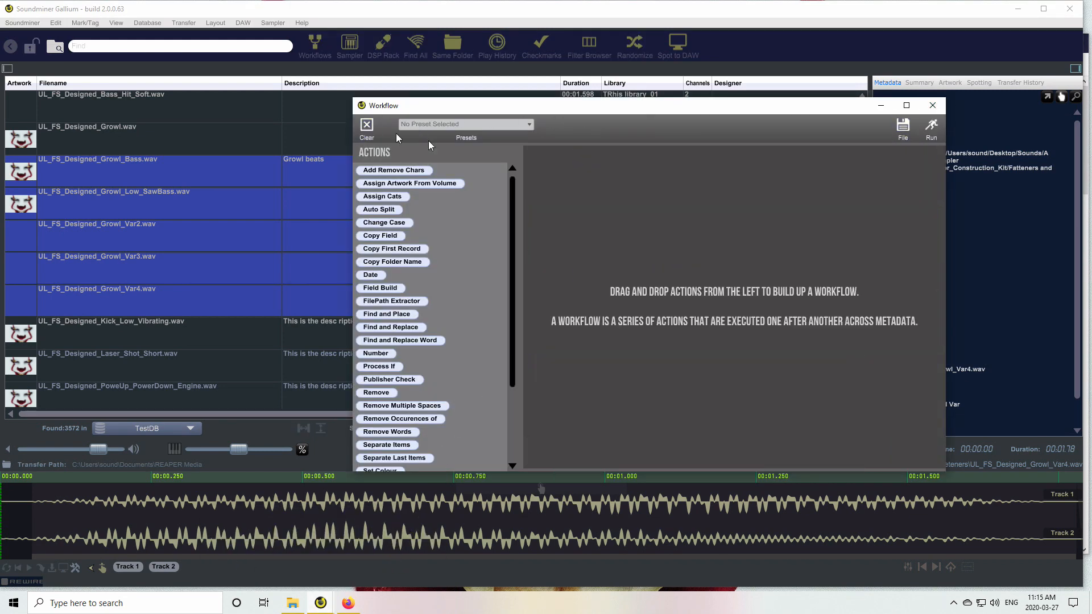
Add a Field Build action to the empty workflow and choose Description as the field it builds
left_click_drag(379, 288, 618, 242)
left_click(601, 178)
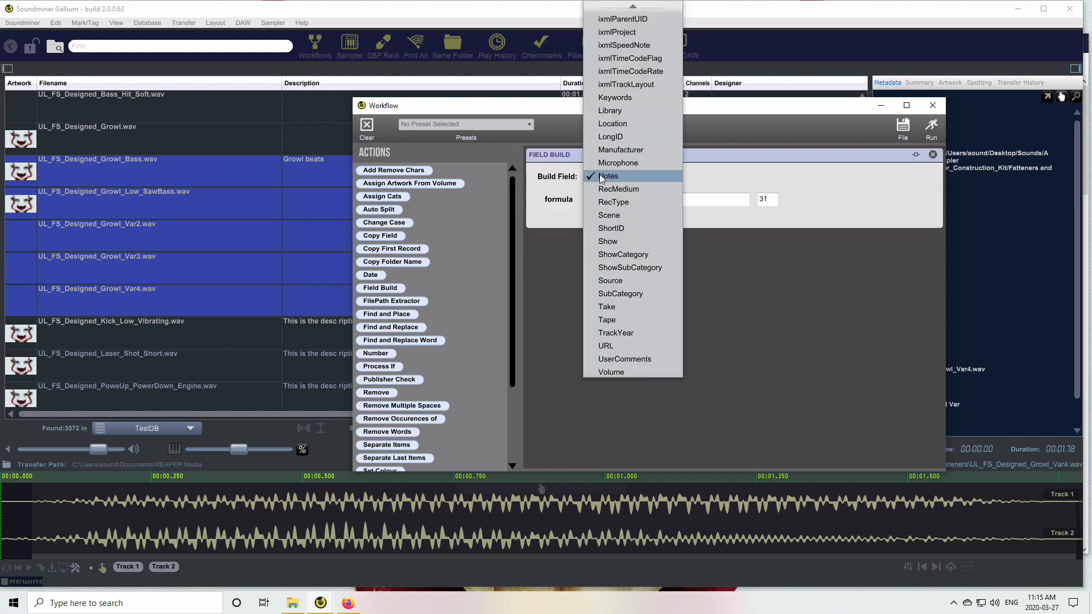
mouse_move(616, 7)
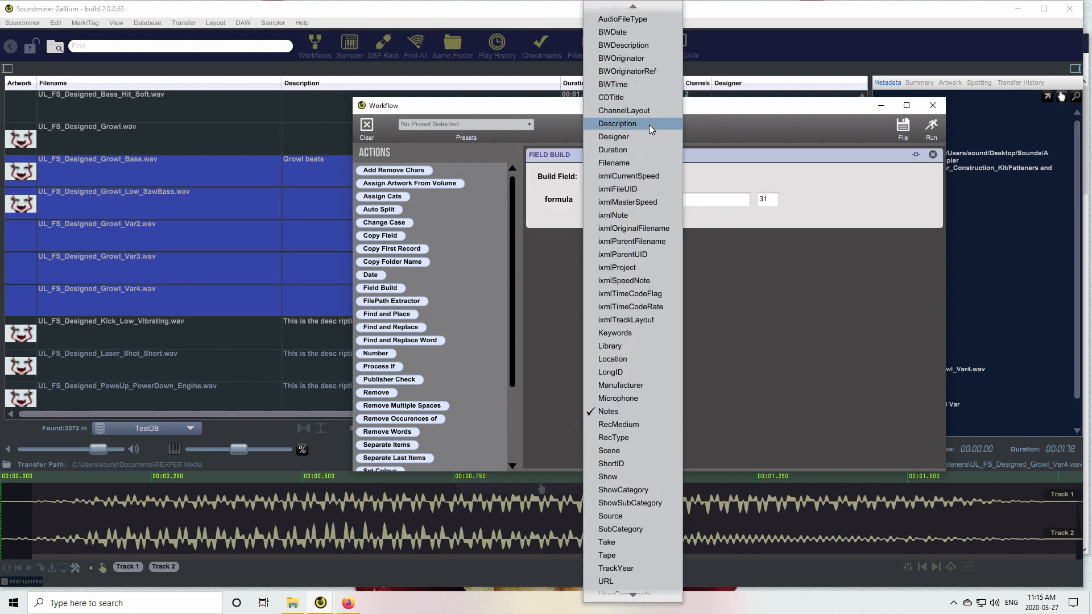
left_click(649, 125)
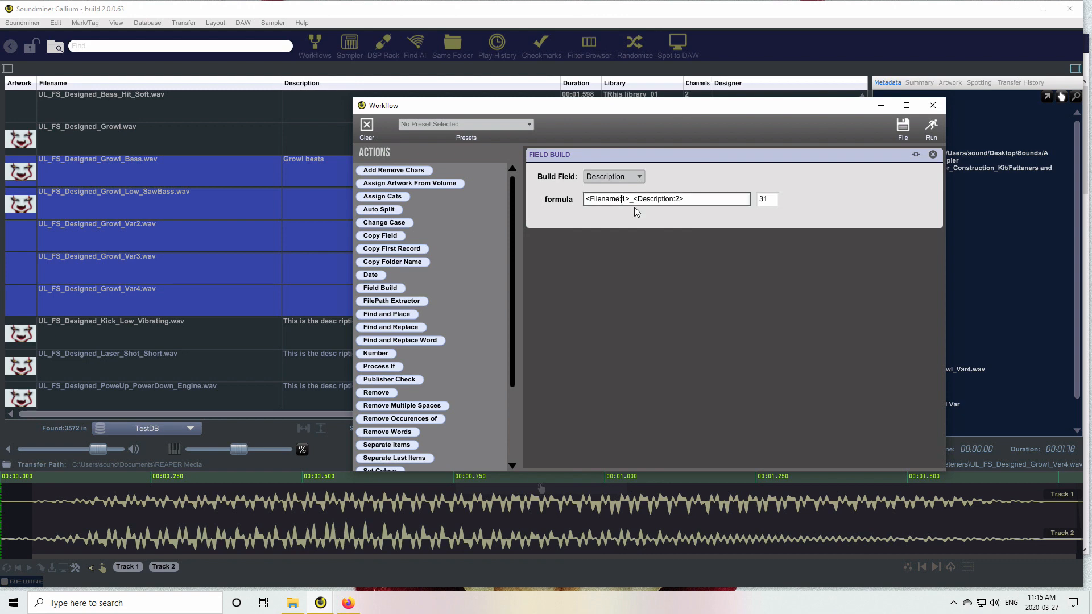
Change the Field Build formula to "<Filename:nv:1>_Library:2>" and set its length limit to 128
type("nv:")
left_click_drag(646, 109, 469, 224)
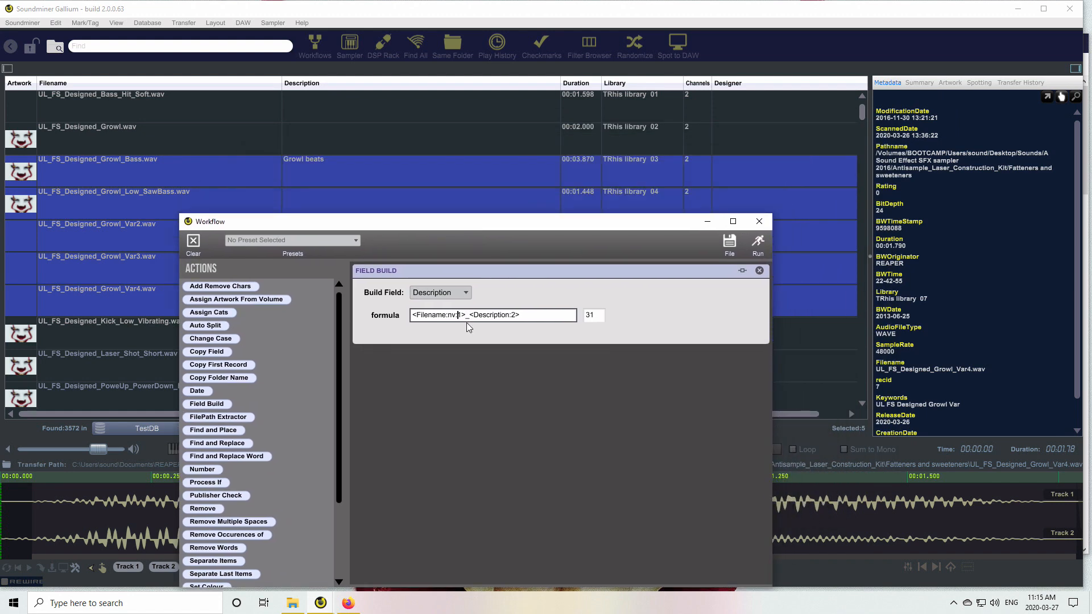
left_click_drag(473, 314, 508, 314)
type("Library")
left_click(592, 316)
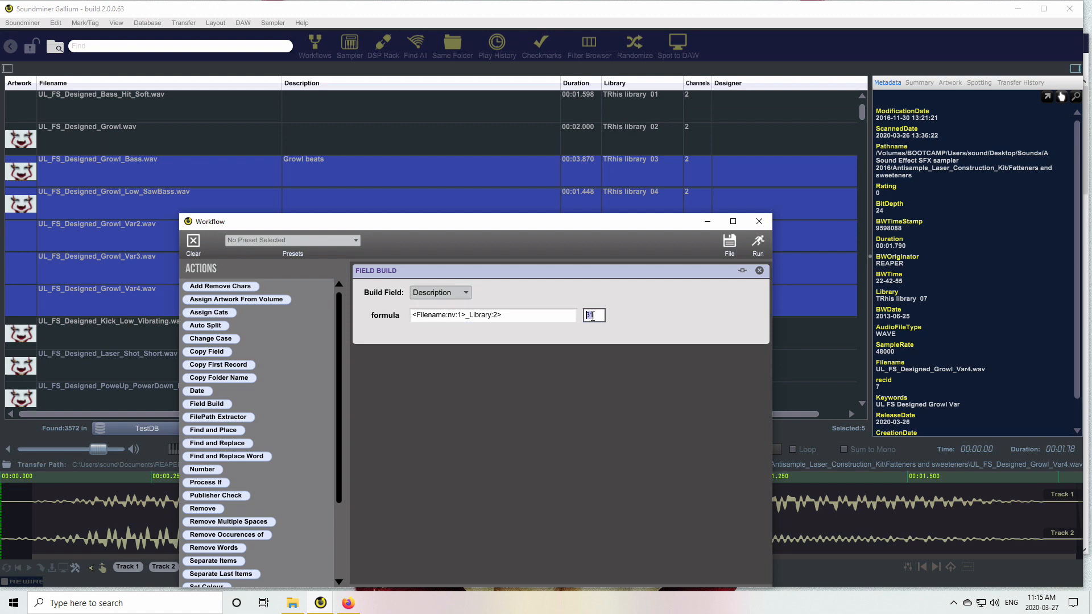
type("128")
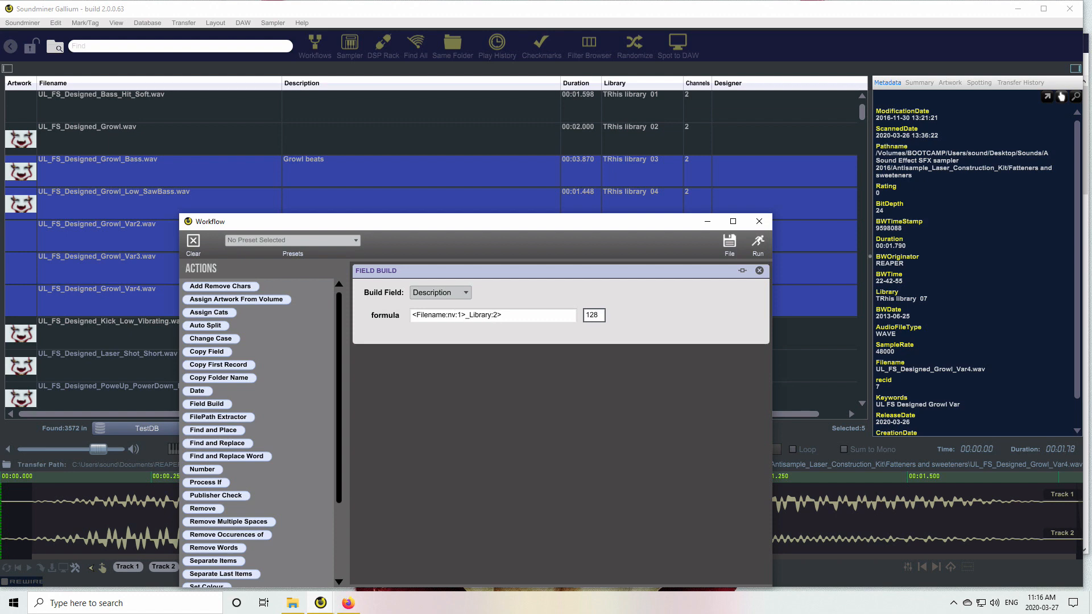
Correct the Field Build formula to "<Filename:nv:1>_<Library:2>" and run the workflow on the selected records
left_click(459, 315)
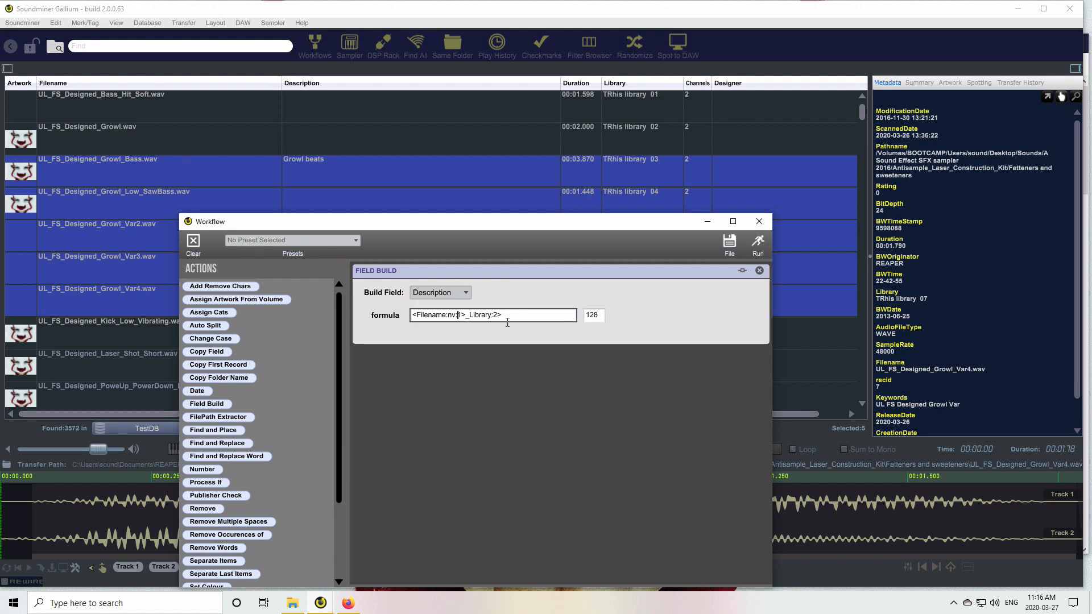
left_click(469, 316)
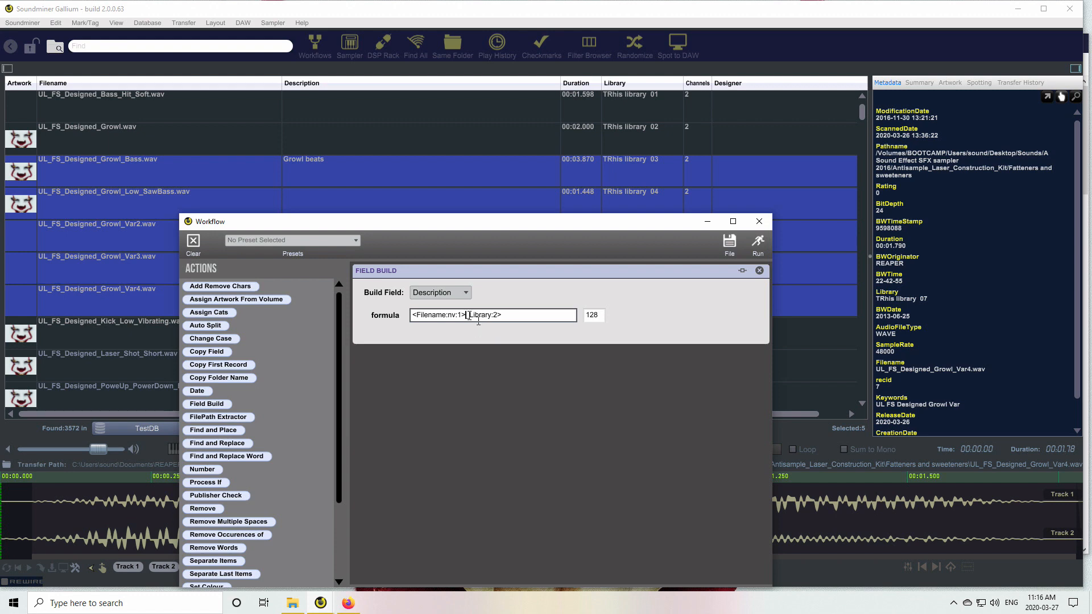
type("<")
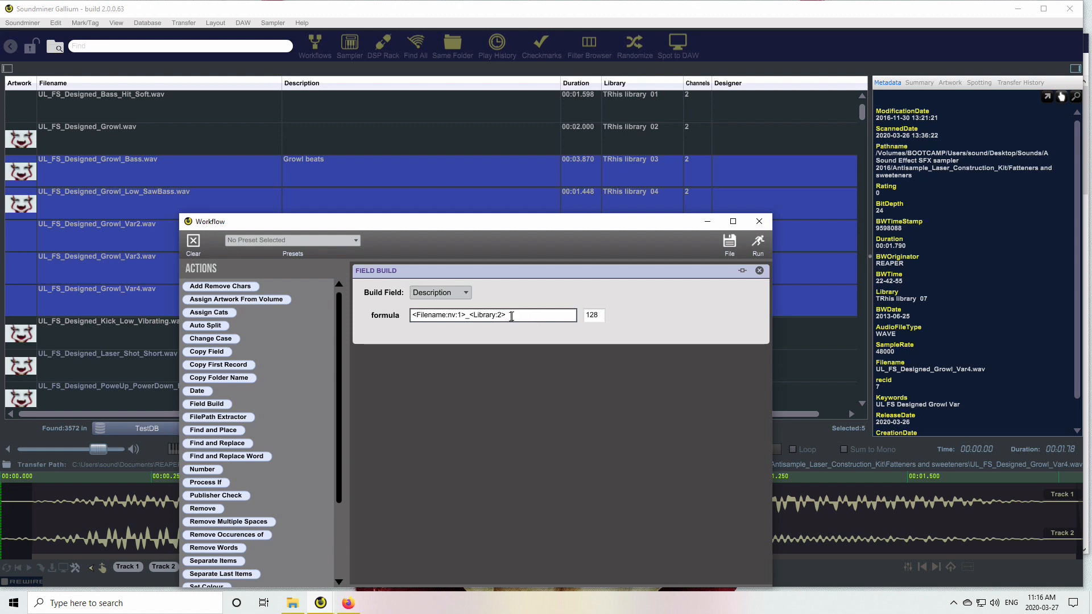
left_click_drag(507, 224, 628, 227)
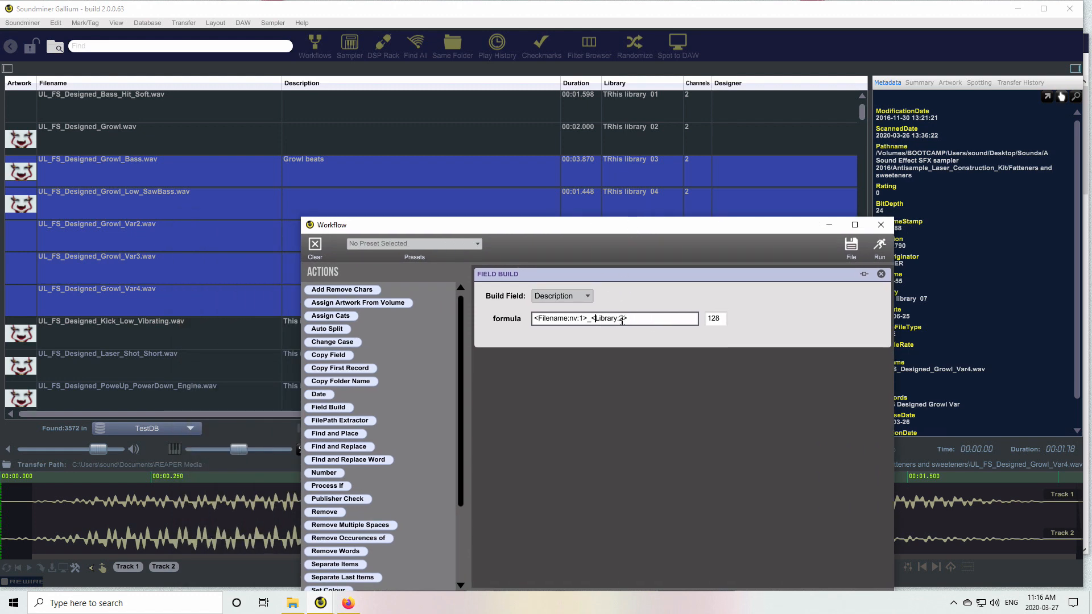
left_click_drag(636, 227, 733, 189)
left_click(977, 209)
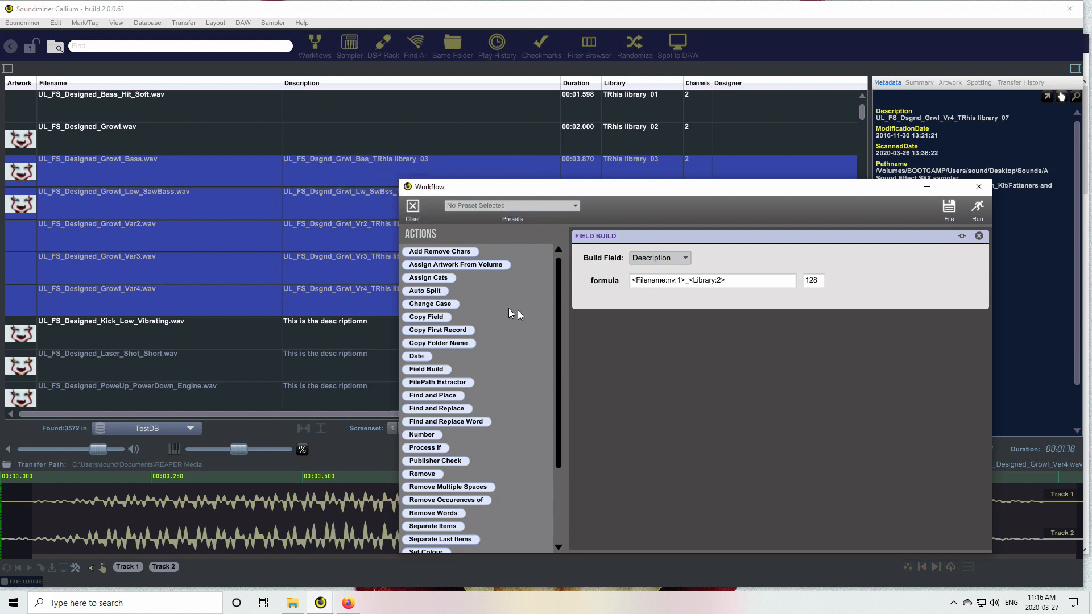
Add Change Case and Date actions below the Field Build action and look through their options
left_click_drag(426, 304, 605, 316)
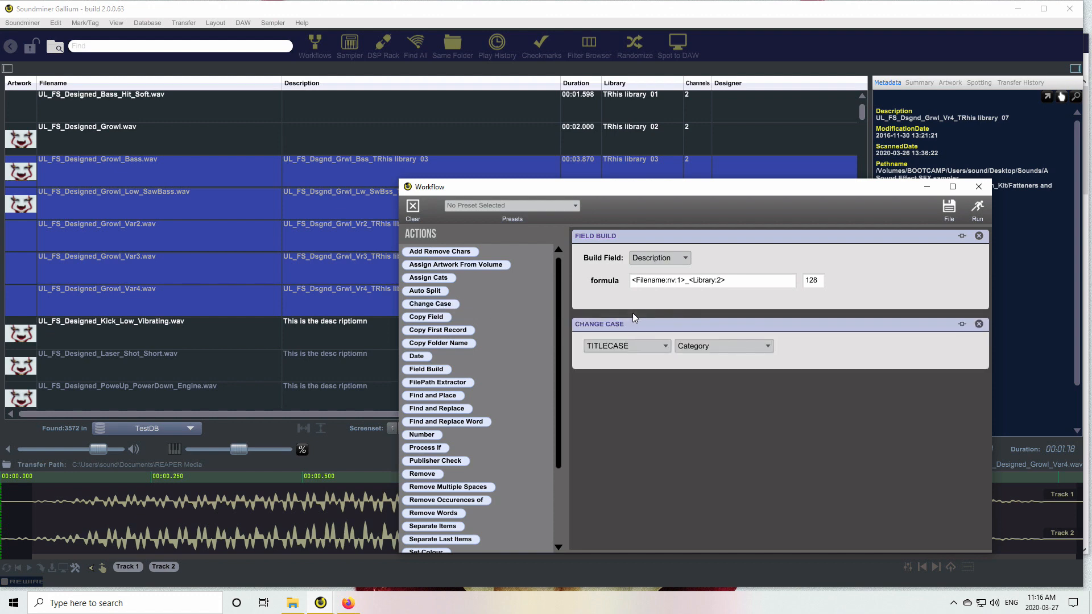
left_click(639, 345)
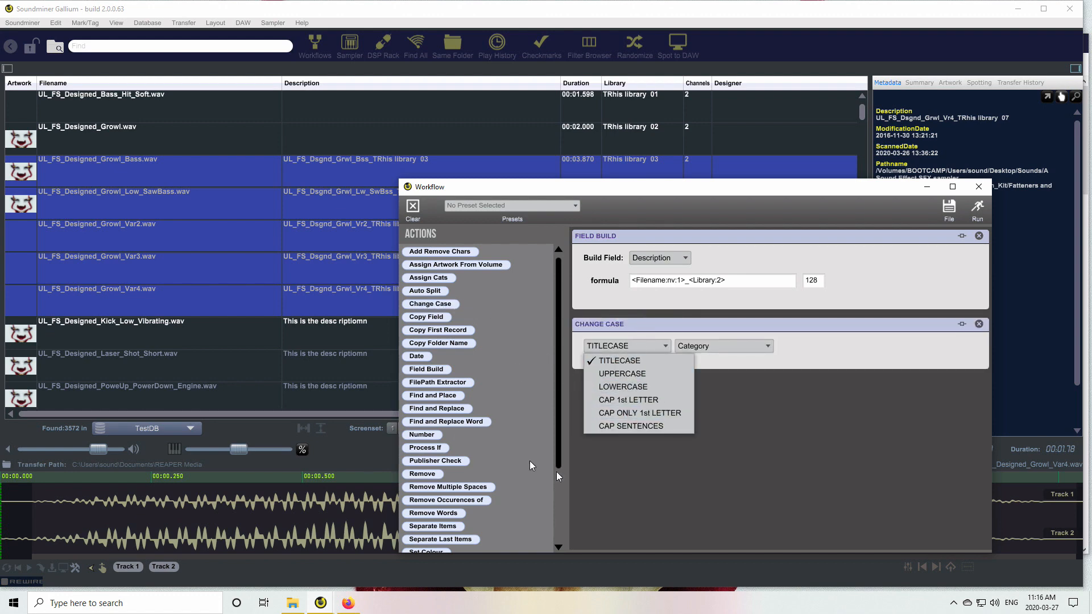
left_click(633, 484)
left_click_drag(413, 357, 602, 390)
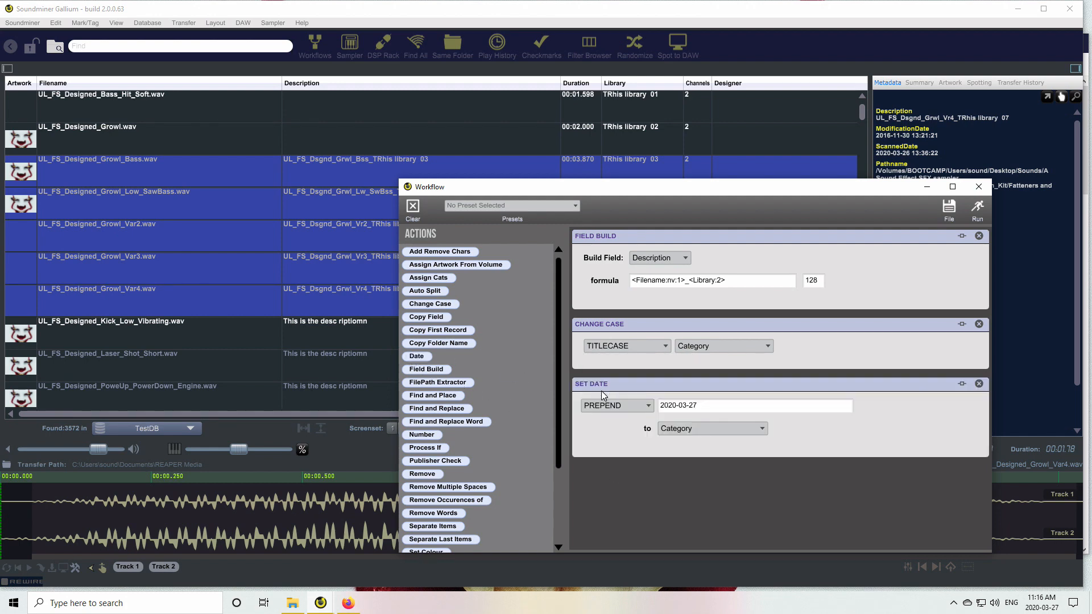
left_click(619, 402)
left_click(617, 406)
left_click_drag(557, 429, 558, 488)
scroll(557, 490, "up", 5)
Add a Find and Replace action to the workflow and remove the Field Build, Change Case and Set Date actions
left_click_drag(422, 404, 667, 314)
left_click(979, 235)
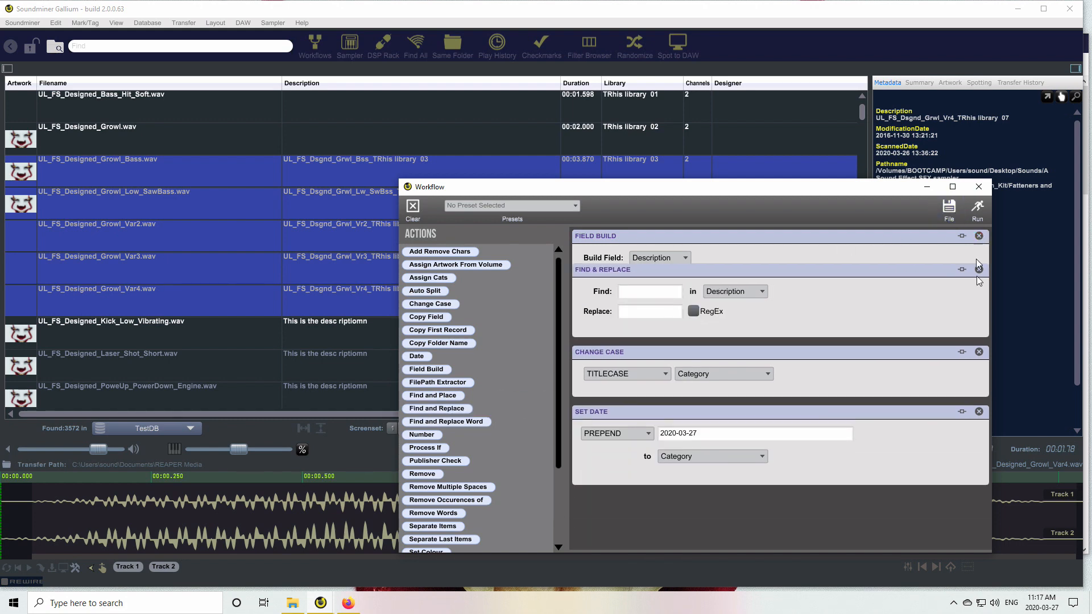
left_click(979, 318)
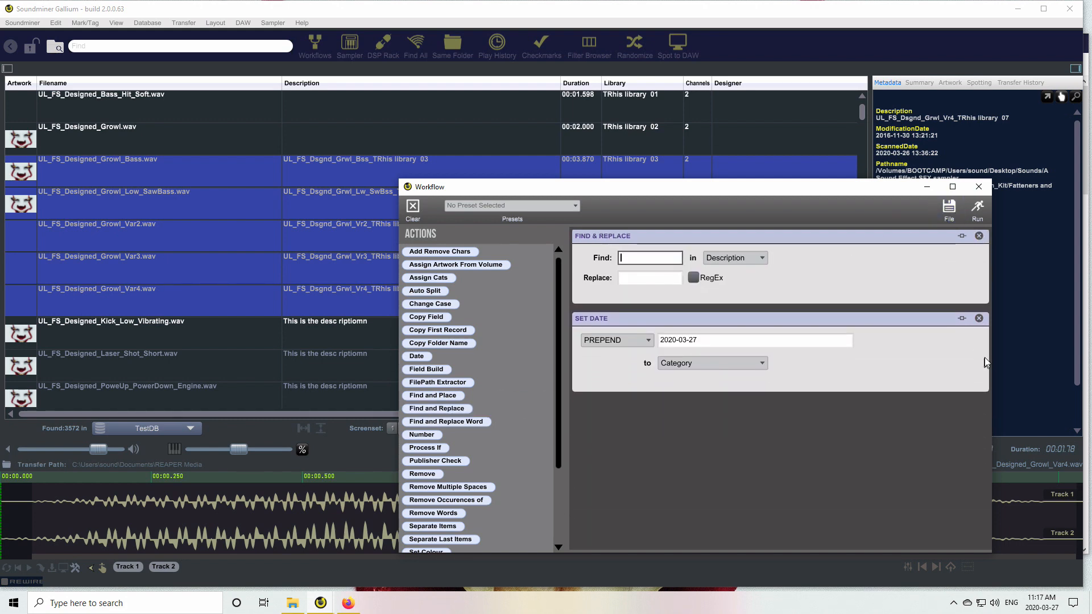
left_click(978, 318)
Set Find and Replace to use RegEx in Description, finding "(.*)library" and replacing it with "New things"
left_click(693, 278)
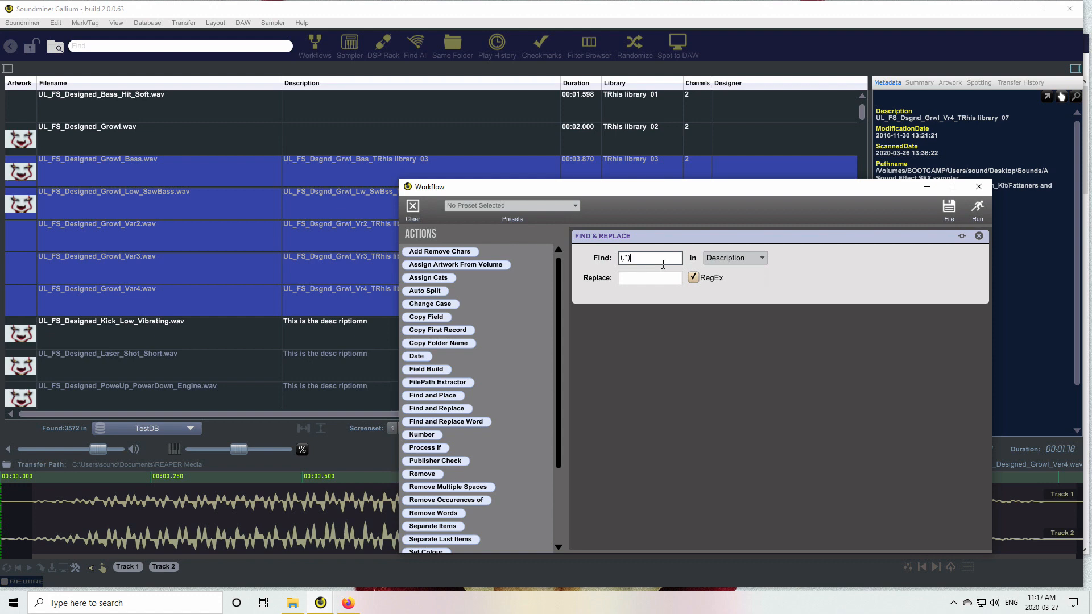
type("library")
left_click_drag(496, 188, 586, 189)
left_click(733, 277)
type("New things")
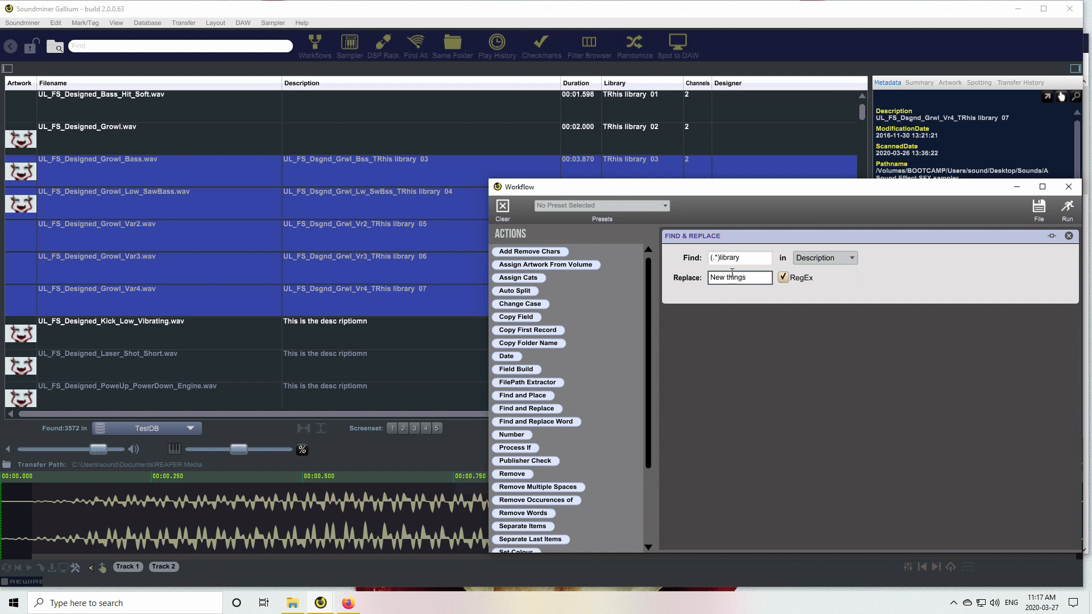
Run the find and replace on the selected records and undo the description changes it makes
left_click(1071, 209)
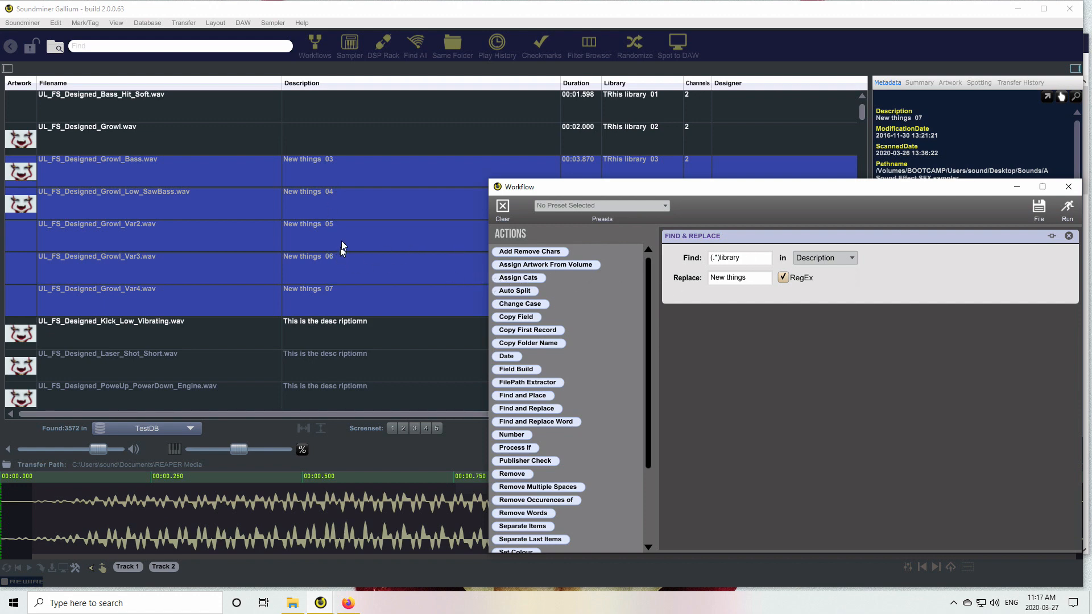
left_click(306, 11)
key("ctrl+z")
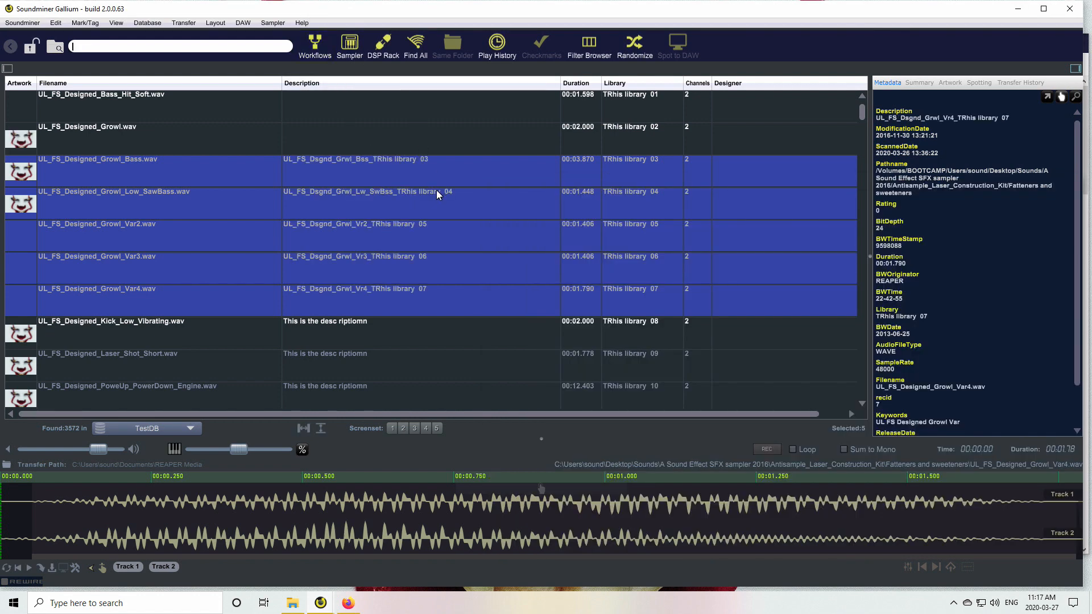